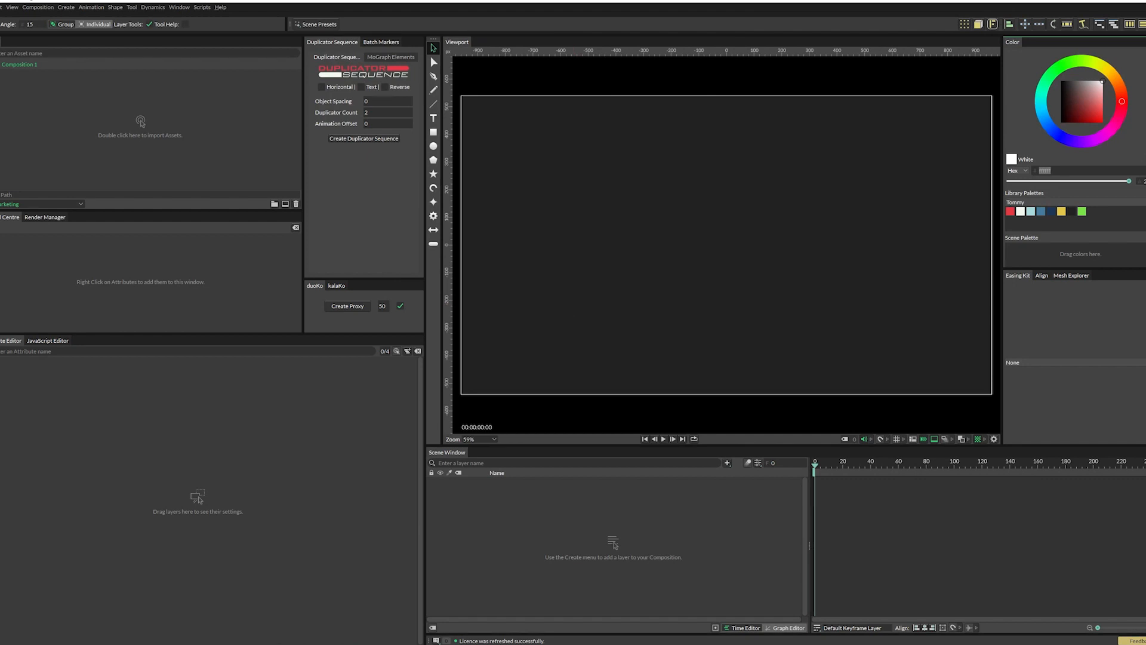
Switch to the Cavalry_Asset_Library download folder in File Explorer, look through CAL ReadMe.md for the installation instructions, and close it
key("alt+Tab")
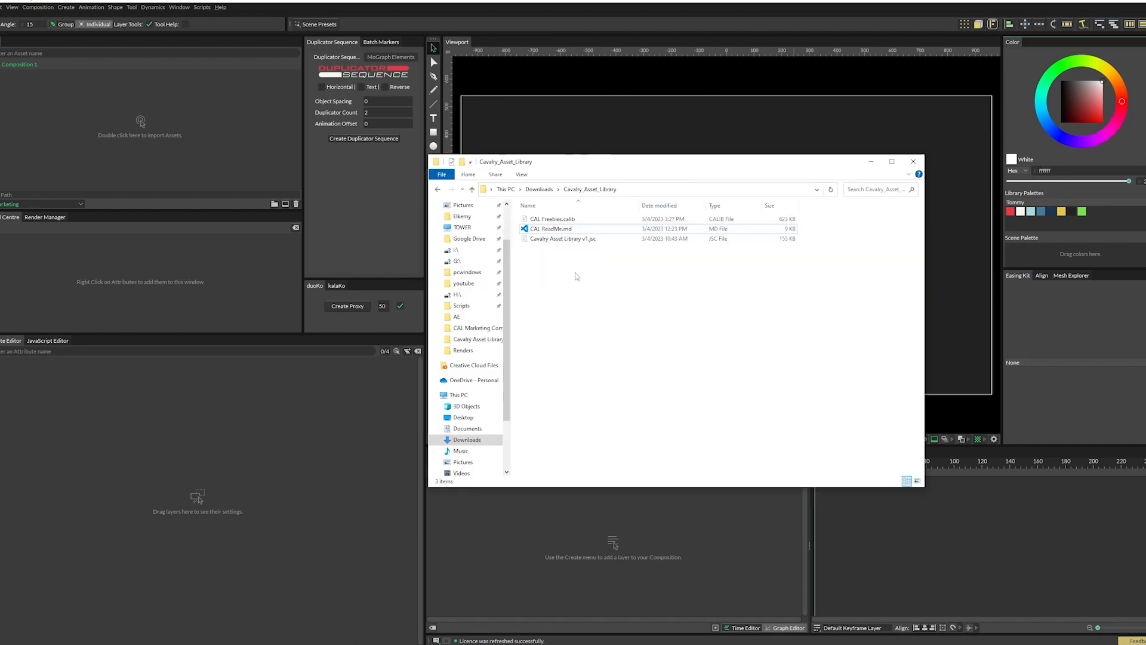
left_click(584, 240)
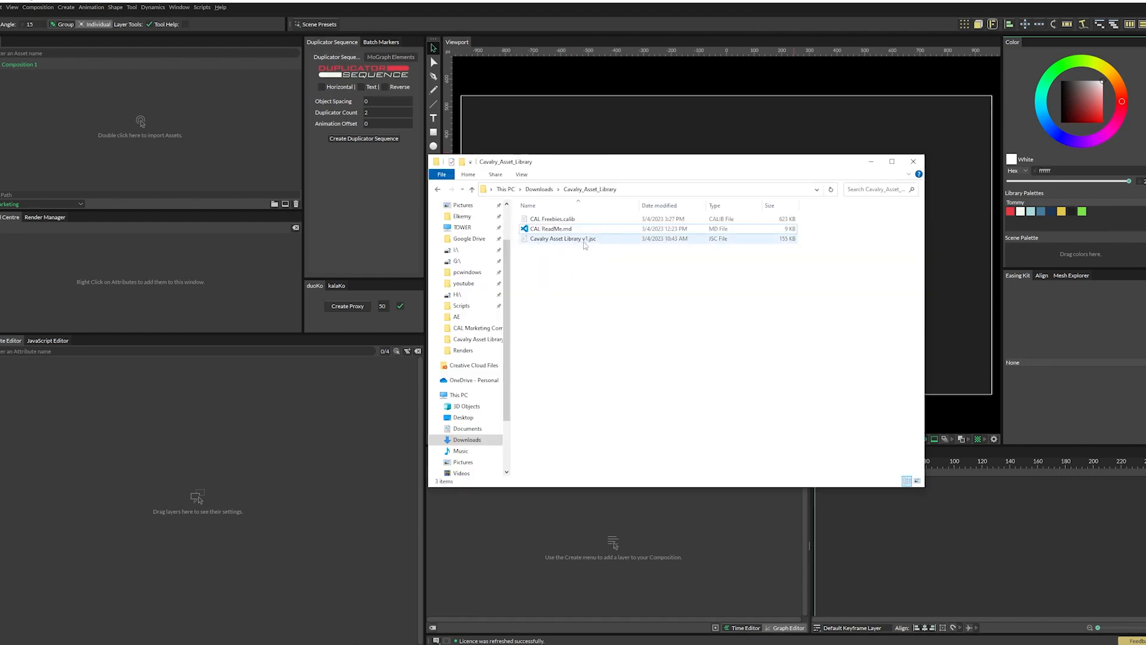
double_click(584, 240)
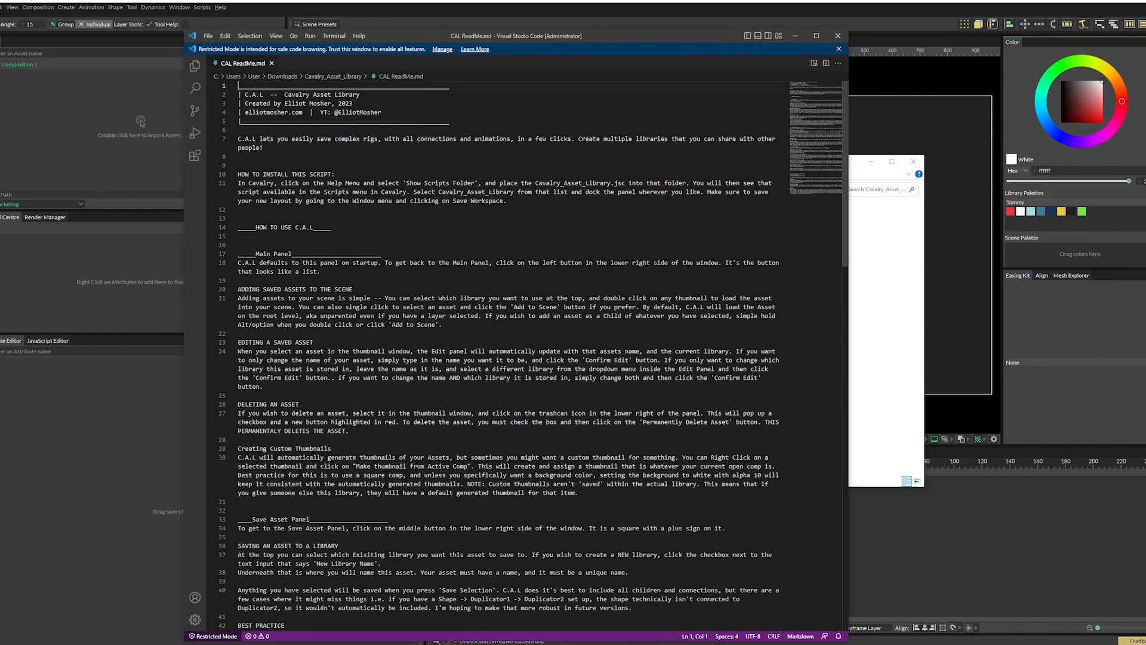
scroll(586, 290, "down", 15)
scroll(586, 291, "up", 15)
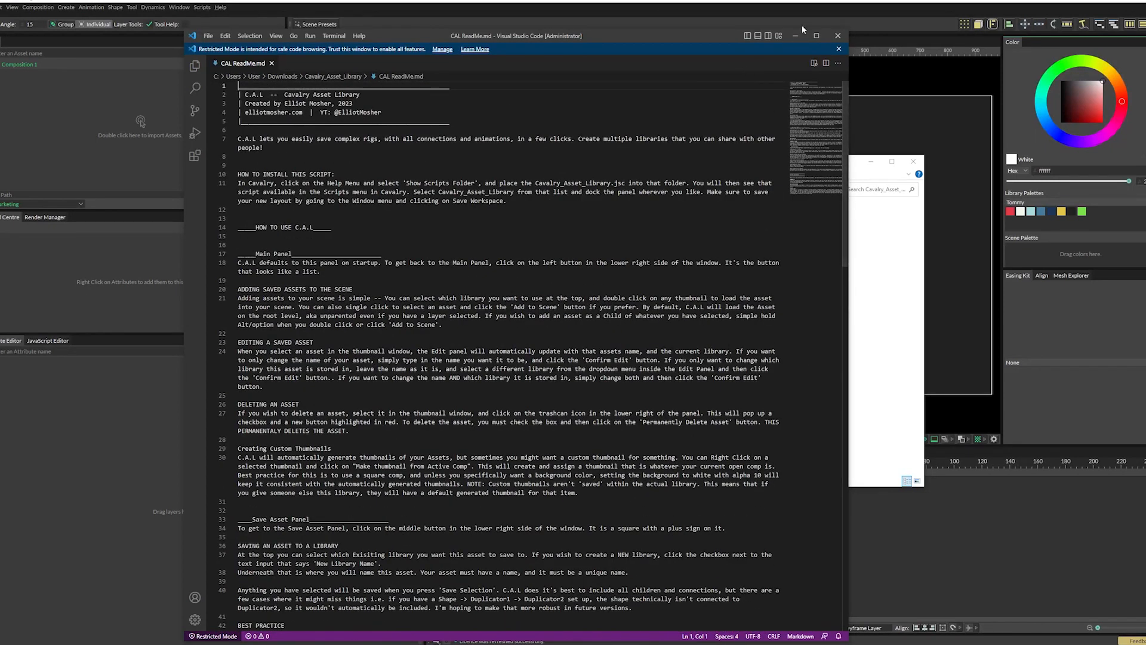
left_click(837, 35)
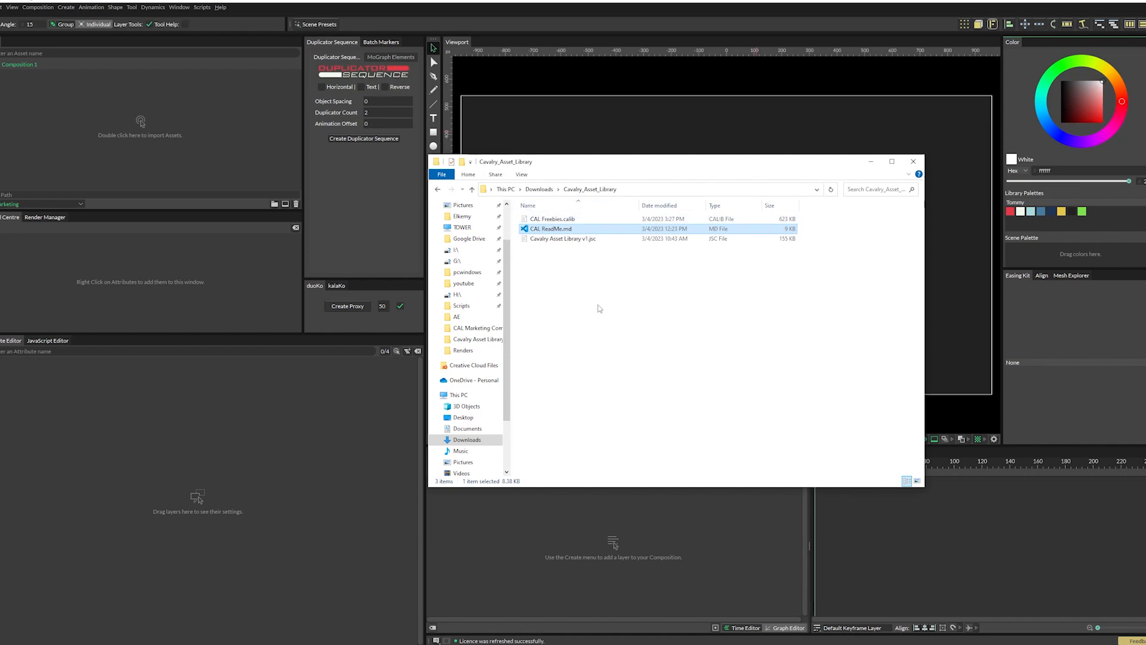
Switch back to Cavalry, open its Scripts folder, and move Cavalry Asset Library v1.jsc and CAL Freebies.calib into it from the download folder
left_click(387, 21)
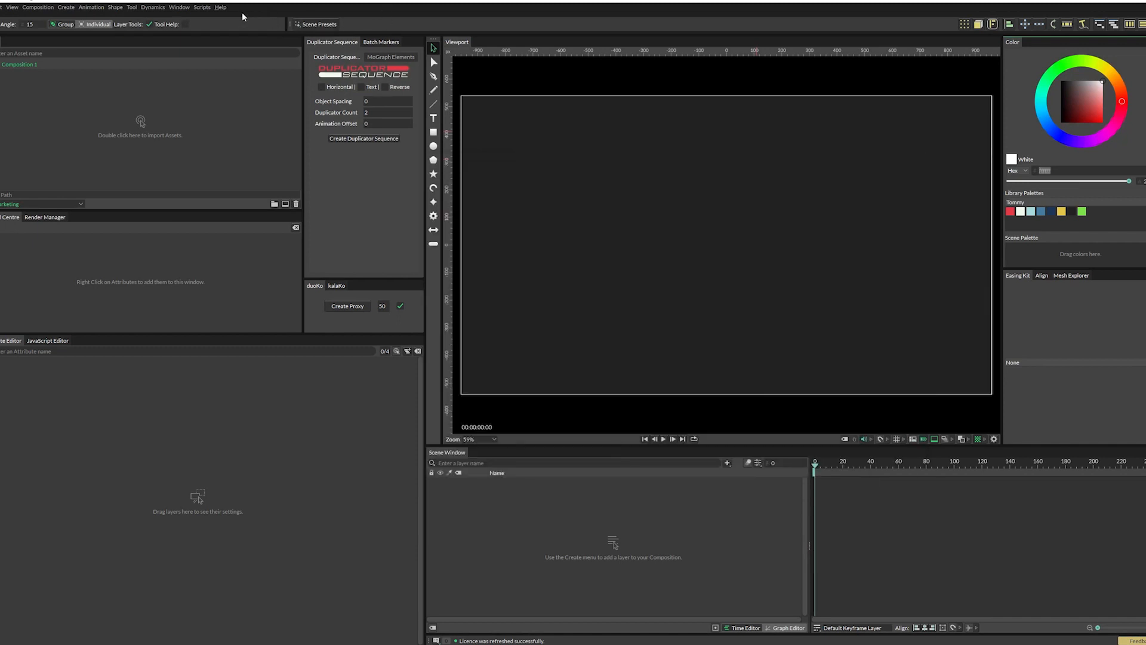
left_click(221, 8)
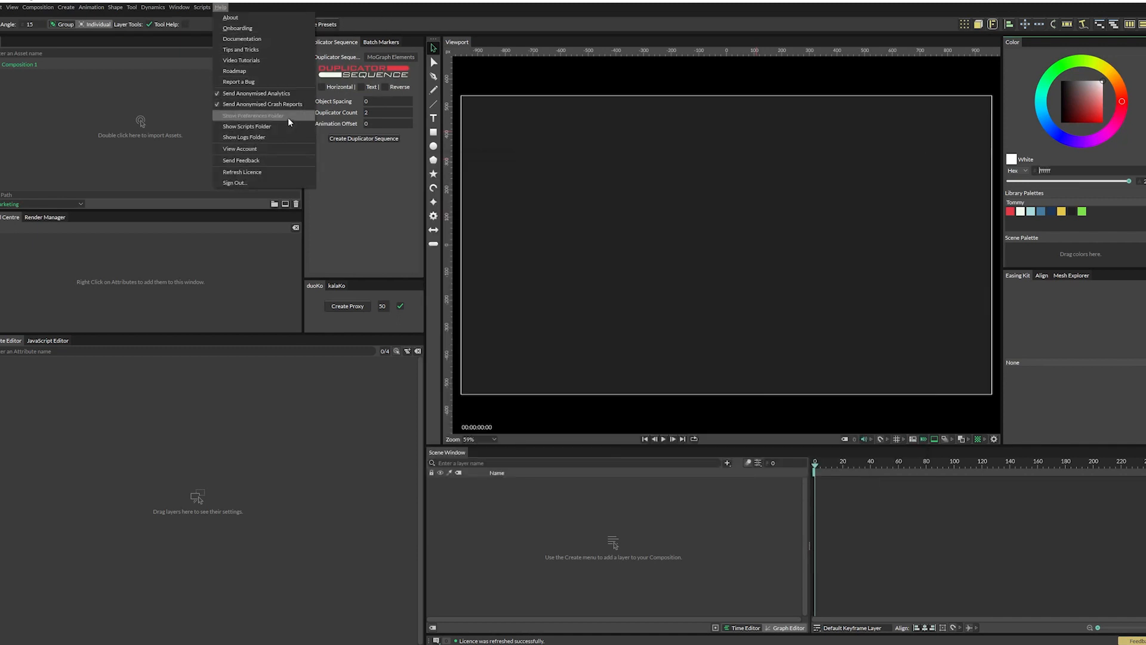
left_click(271, 128)
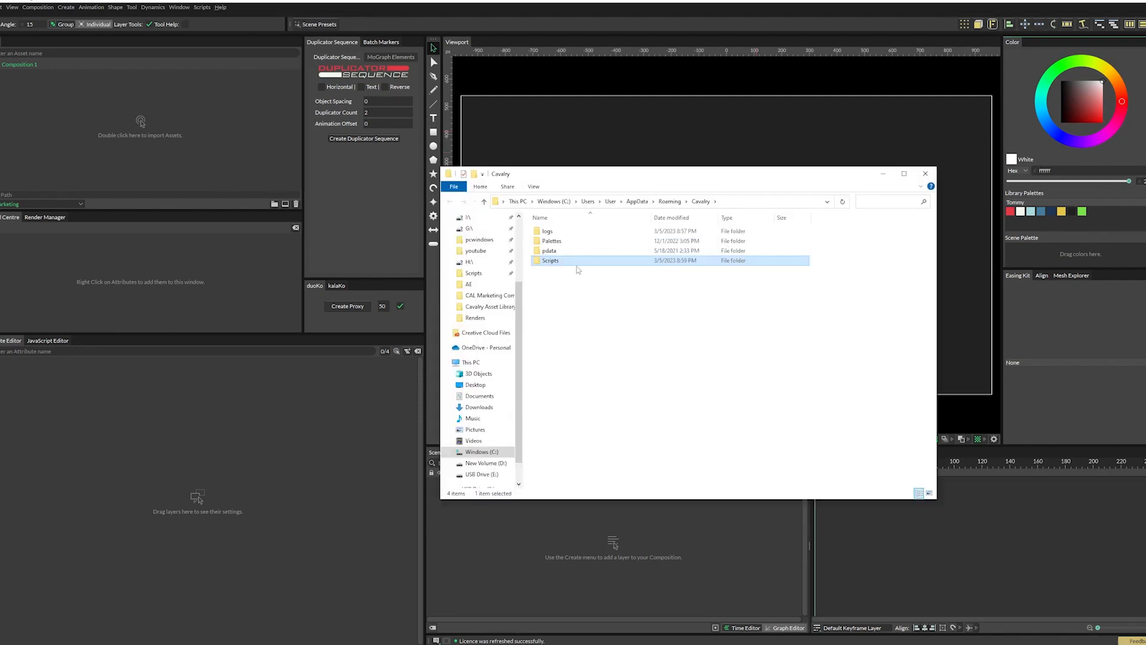
double_click(552, 262)
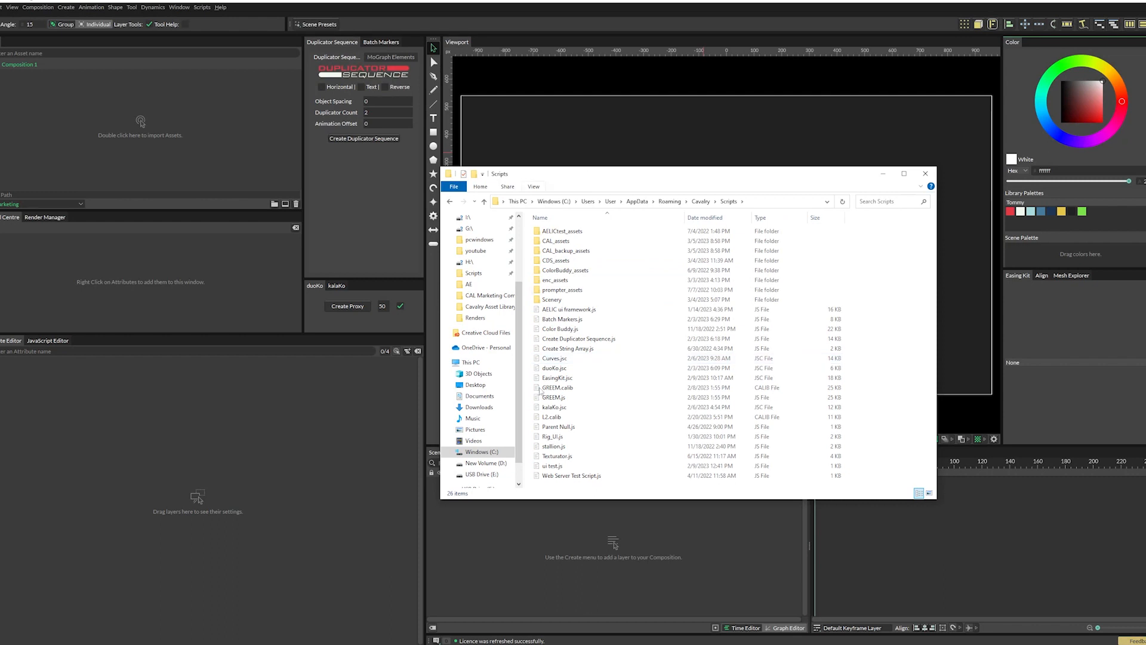
left_click_drag(589, 178, 255, 155)
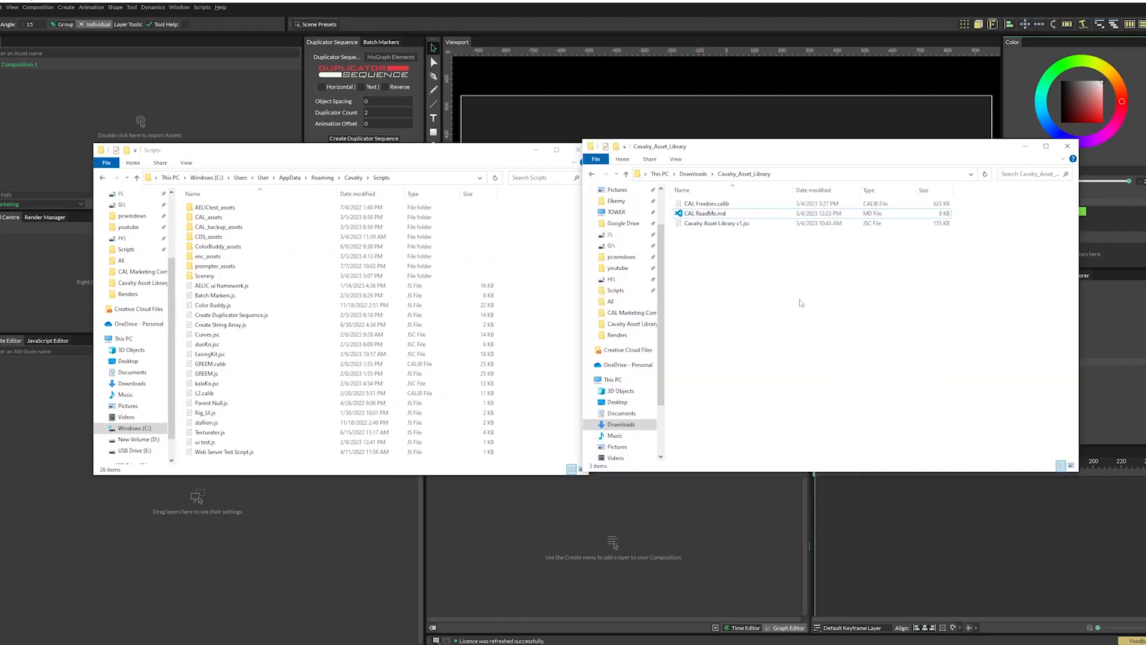
left_click_drag(727, 228, 276, 377)
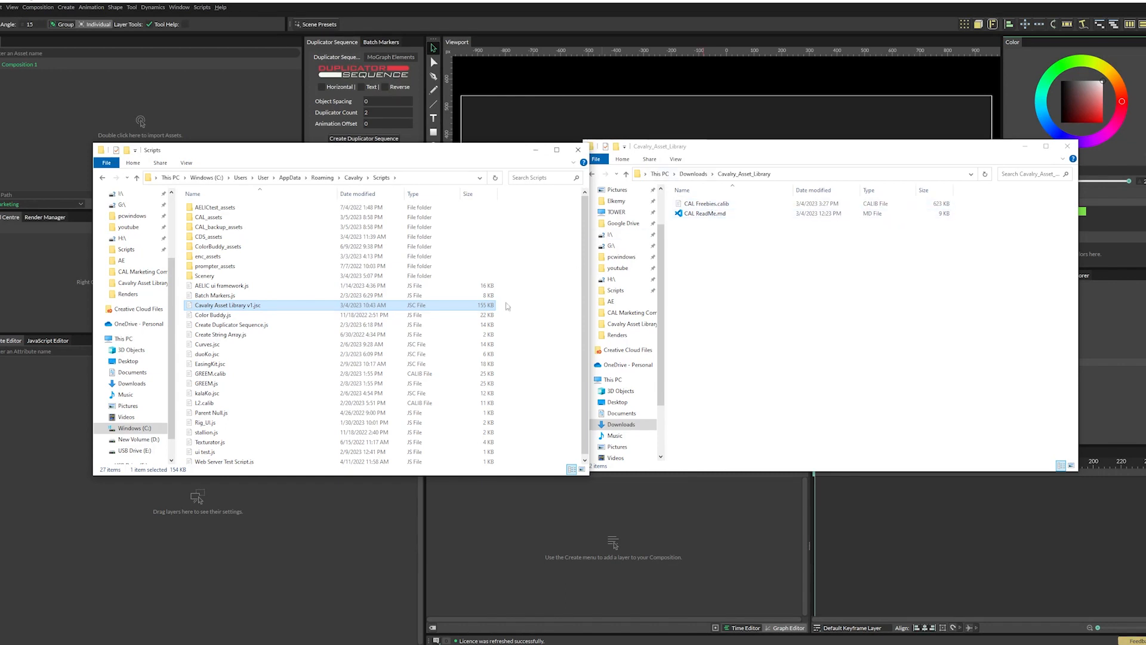
left_click_drag(707, 204, 280, 407)
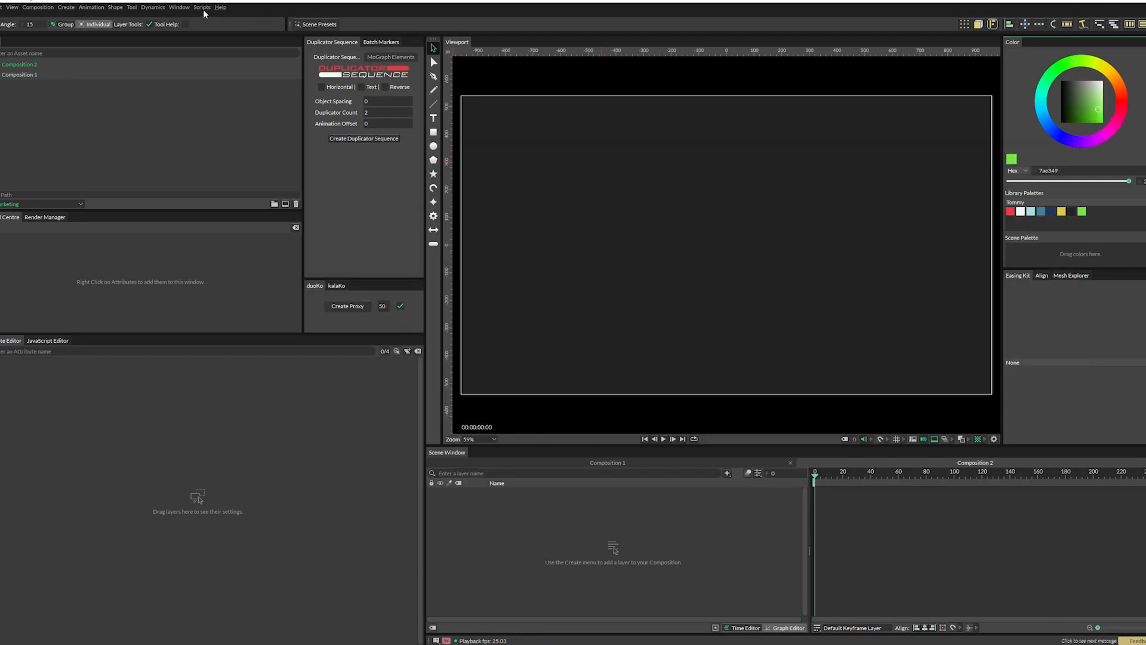
Launch the Cavalry Asset Library v1 script and dock its C.A.L window alongside Duplicator Sequence
left_click(203, 9)
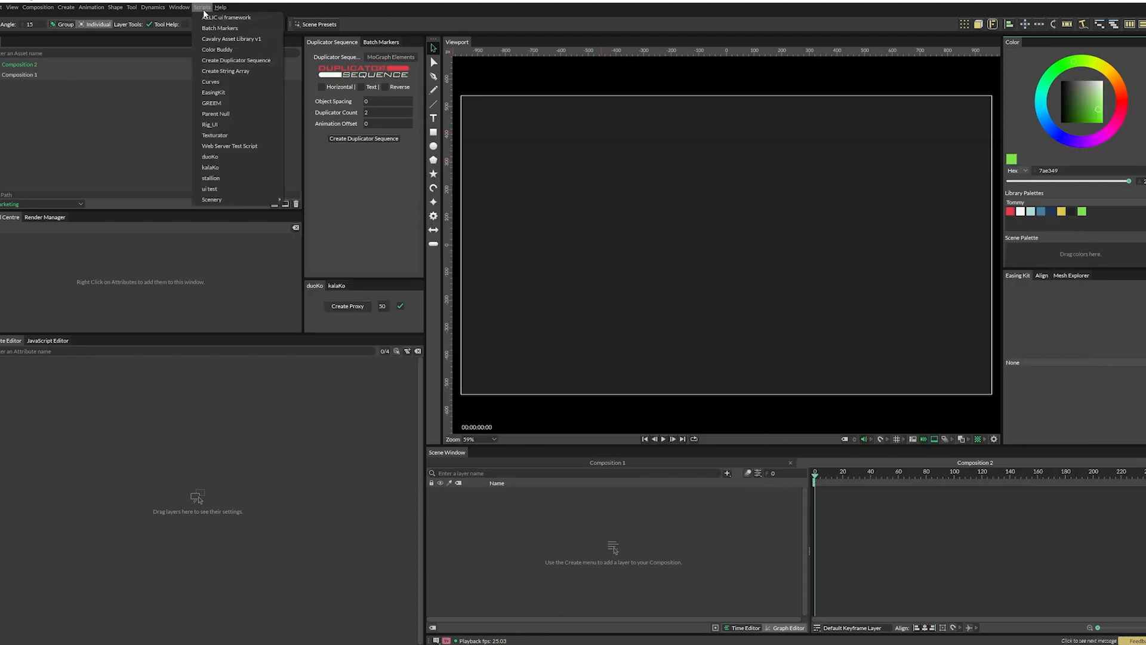
left_click(230, 39)
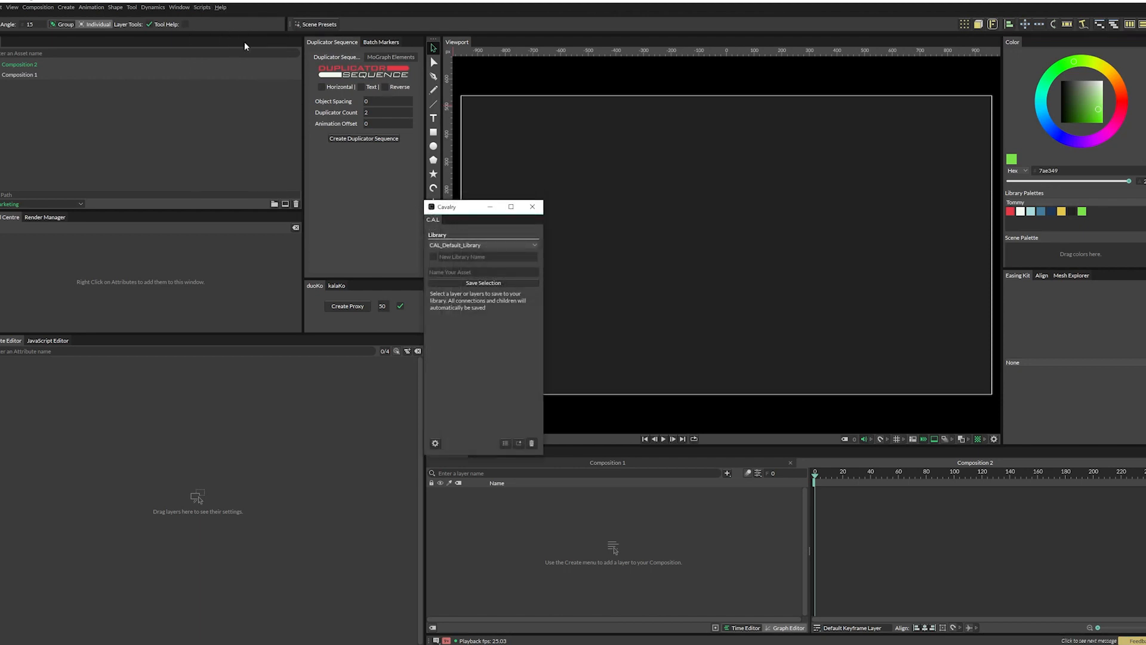
left_click_drag(448, 207, 499, 122)
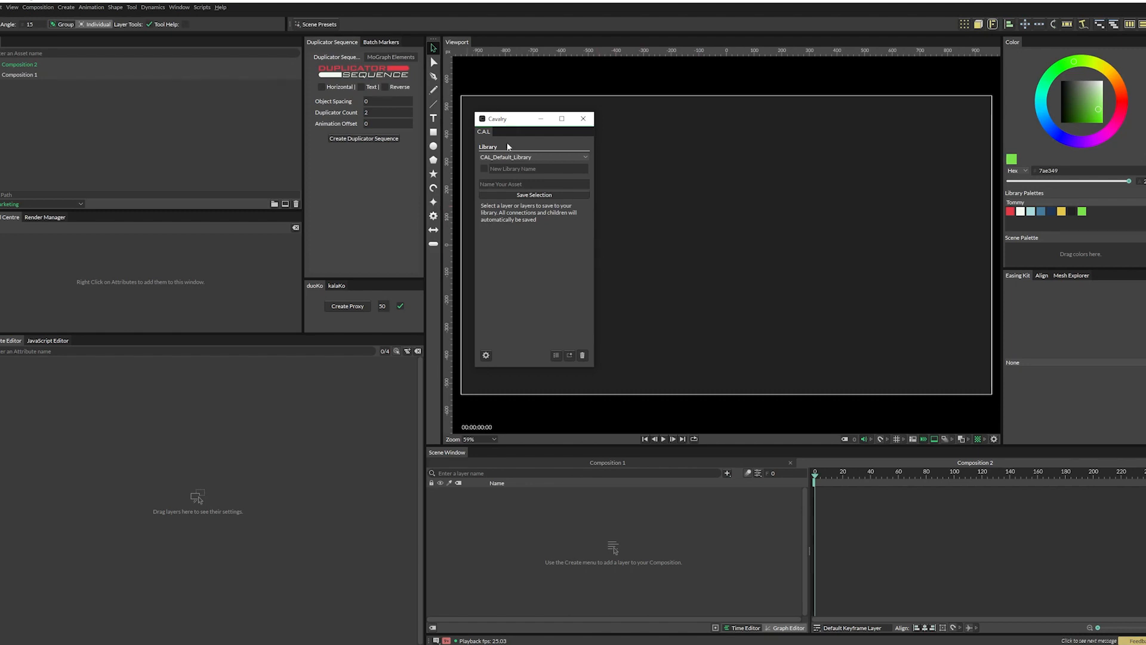
left_click_drag(489, 133, 321, 47)
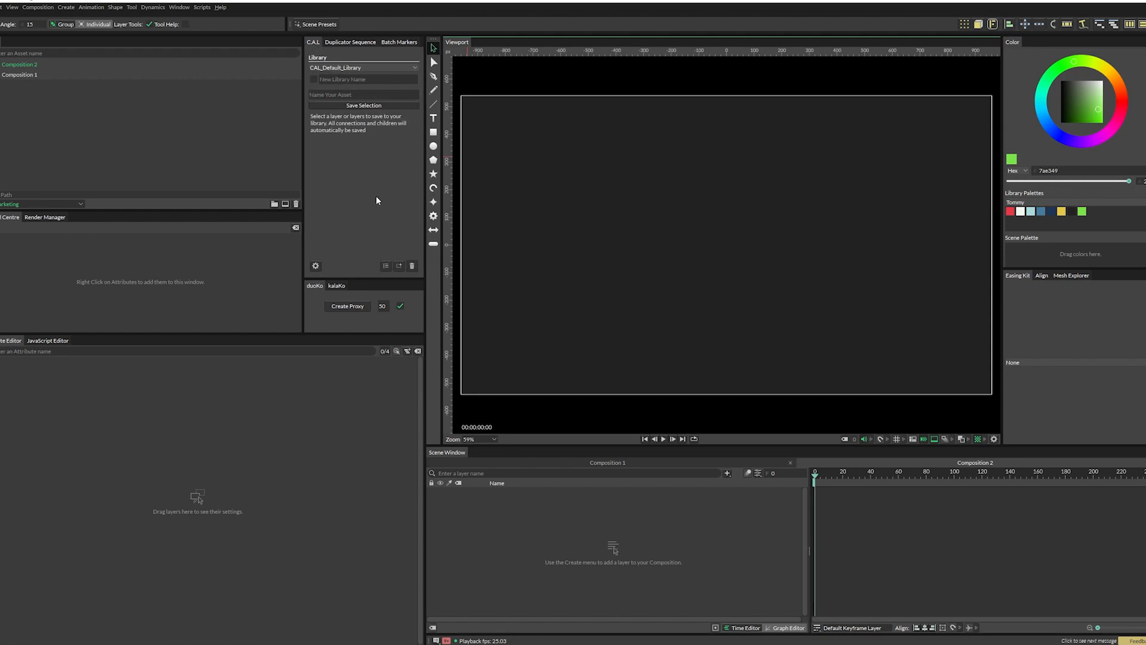
Save the current layout as a workspace, overwriting EMAIN.json
left_click(181, 8)
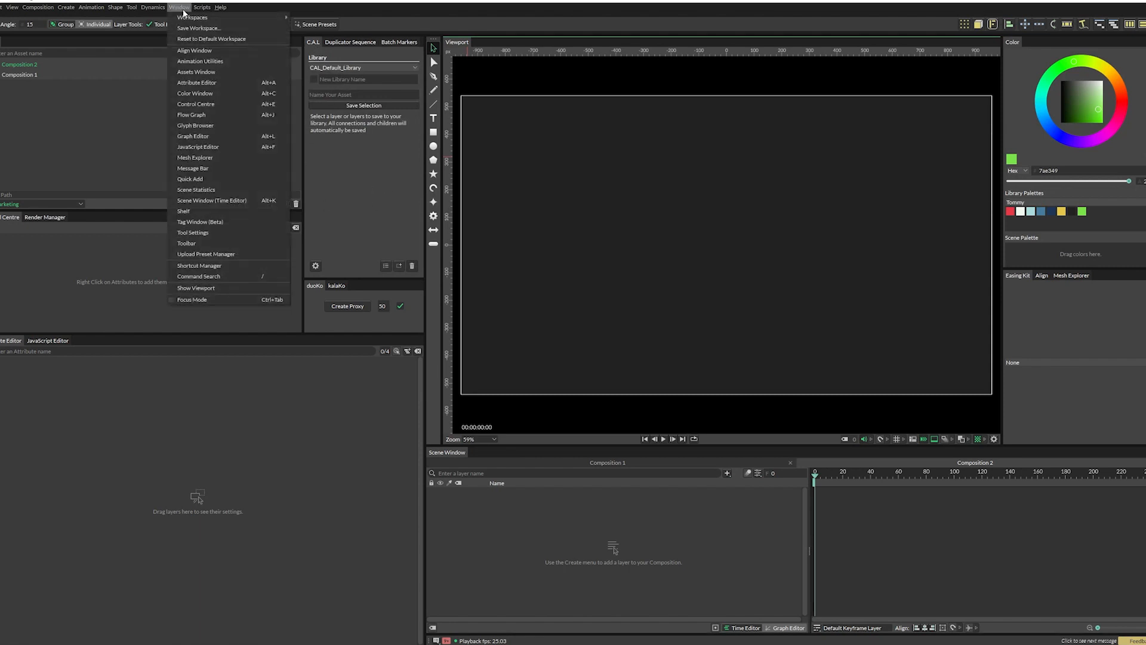
left_click(185, 28)
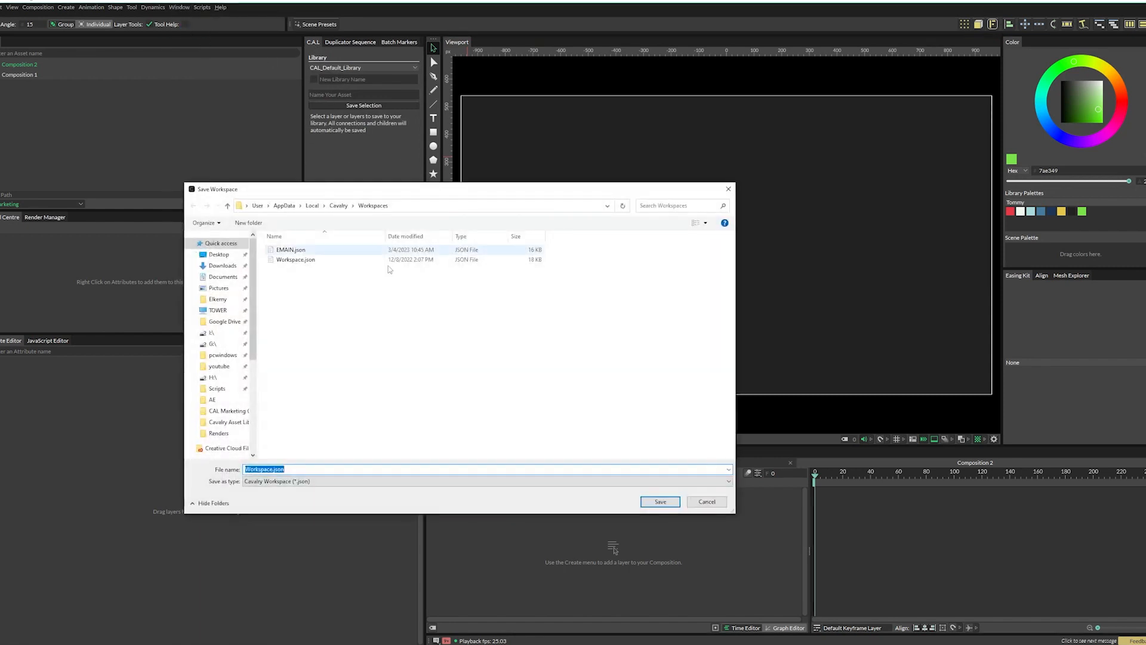
left_click(313, 253)
left_click(660, 501)
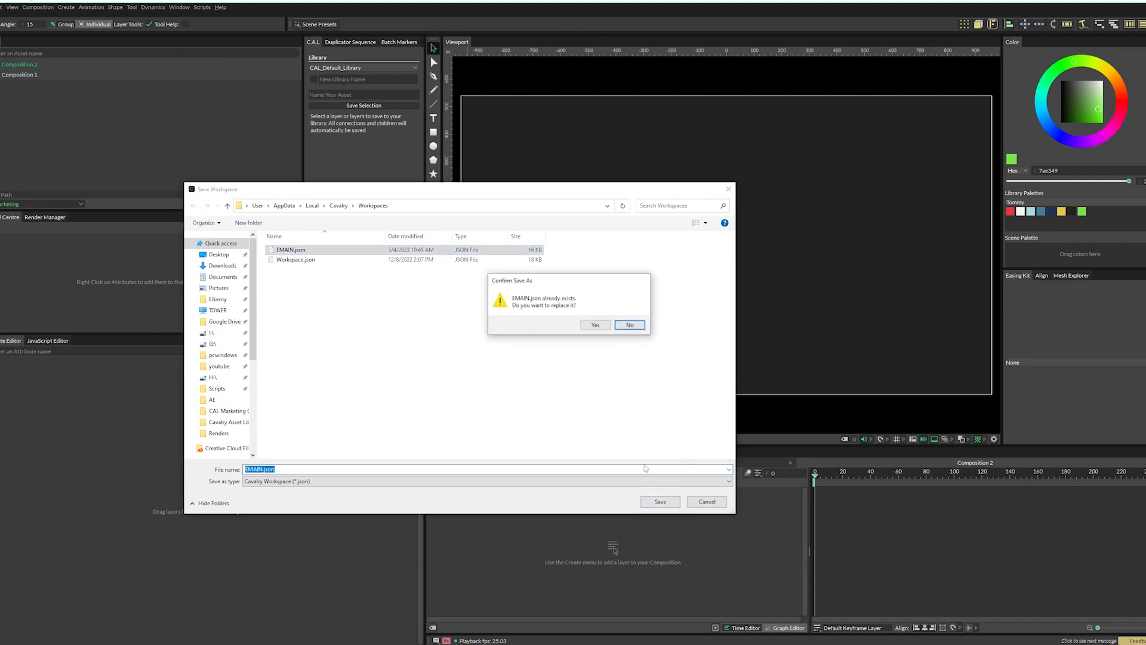
left_click(593, 326)
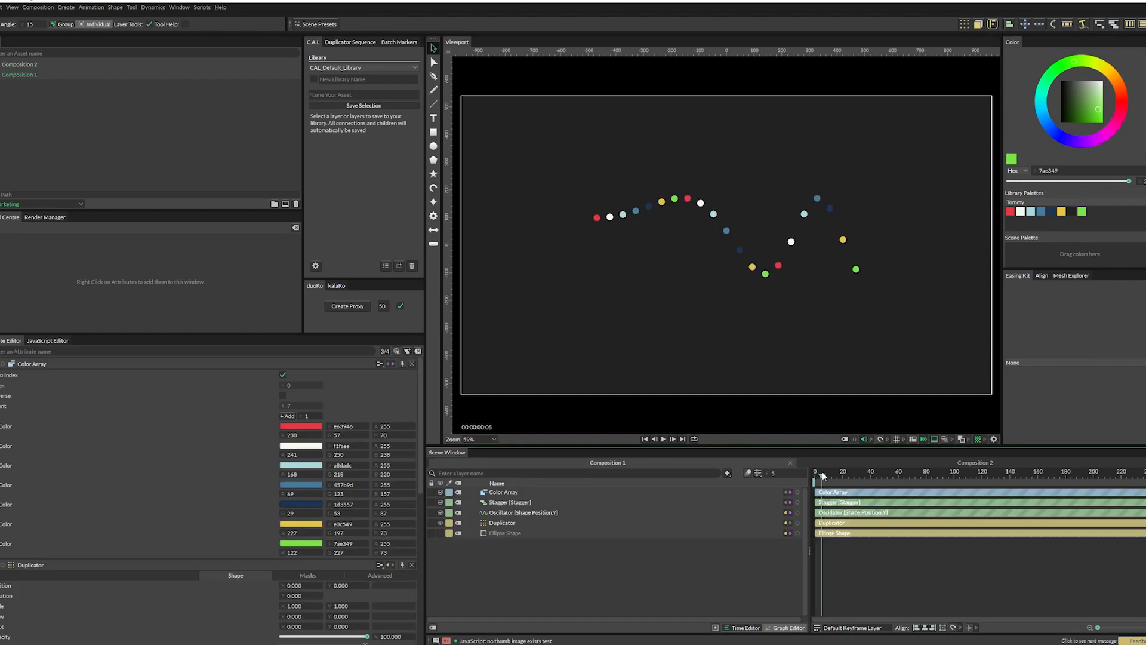
Preview the dot animation in Composition 1 and group all five of its layers under the name dna
left_click_drag(823, 476, 995, 492)
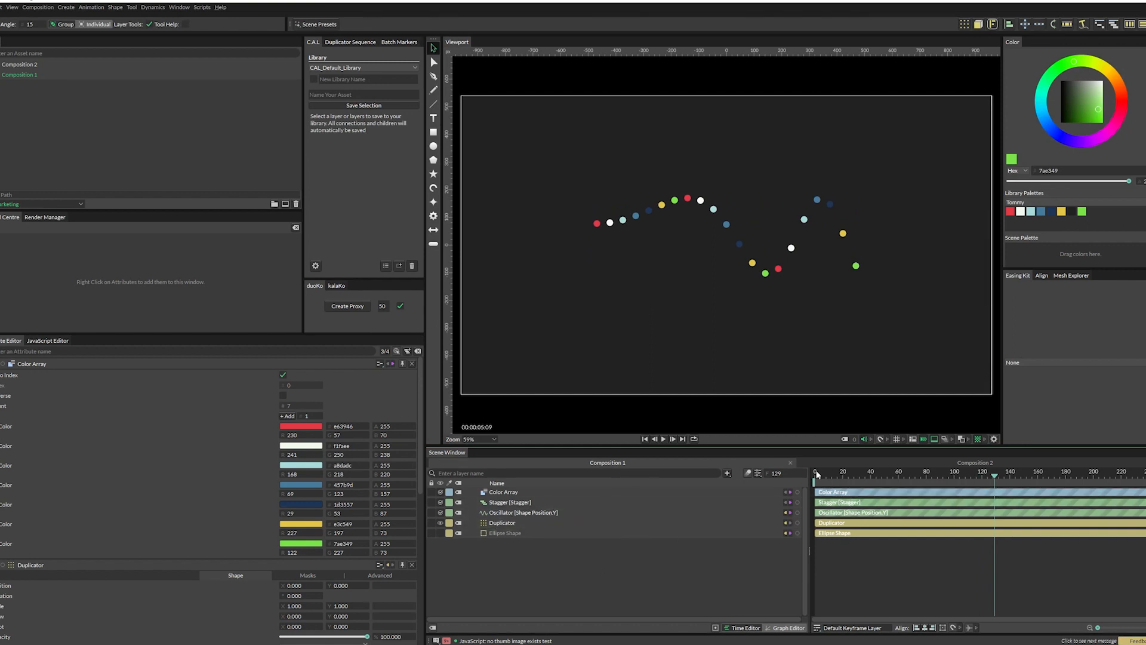
left_click_drag(826, 485, 900, 475)
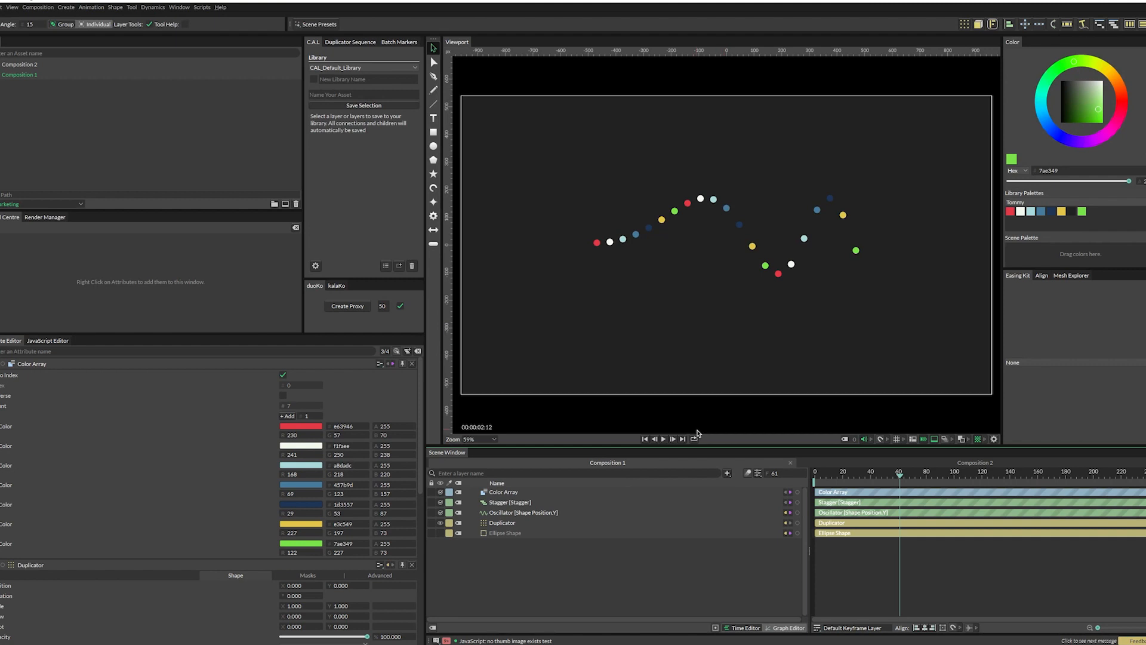
left_click_drag(550, 557, 535, 481)
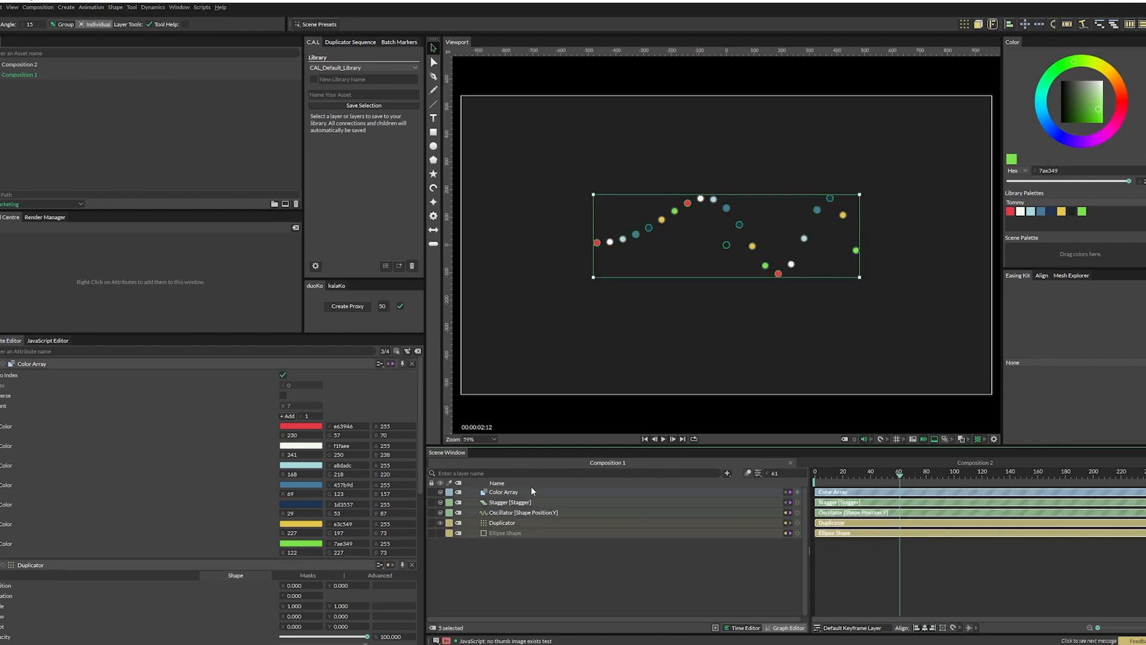
key("ctrl+g")
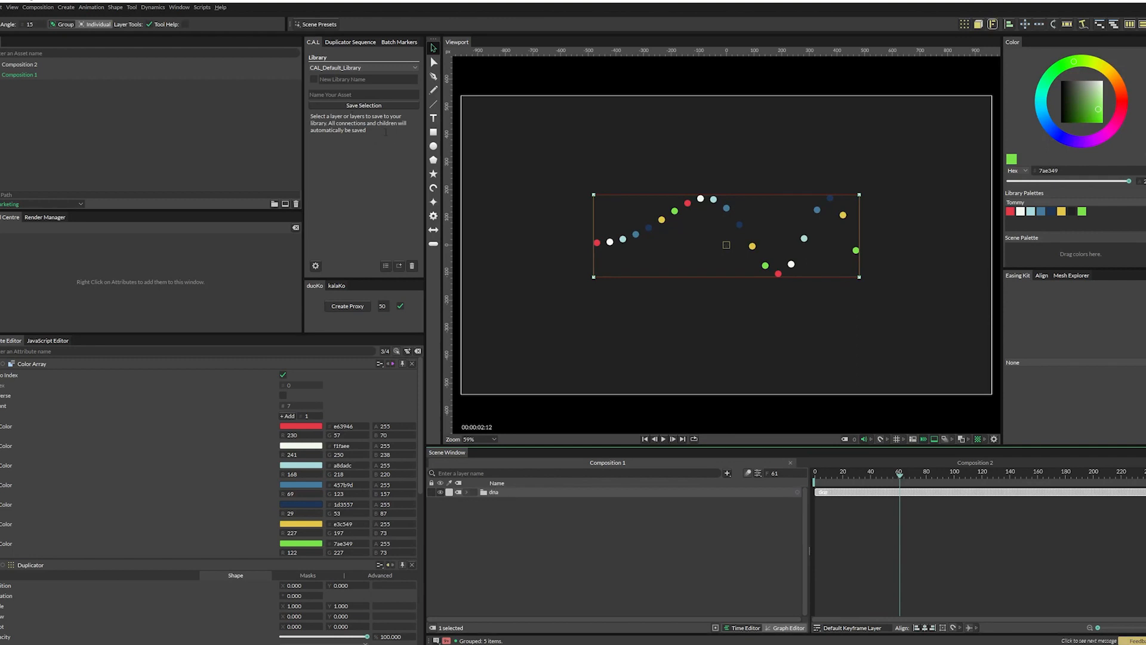
Save the dna group to CAL_Default_Library as an asset named dna
left_click(320, 94)
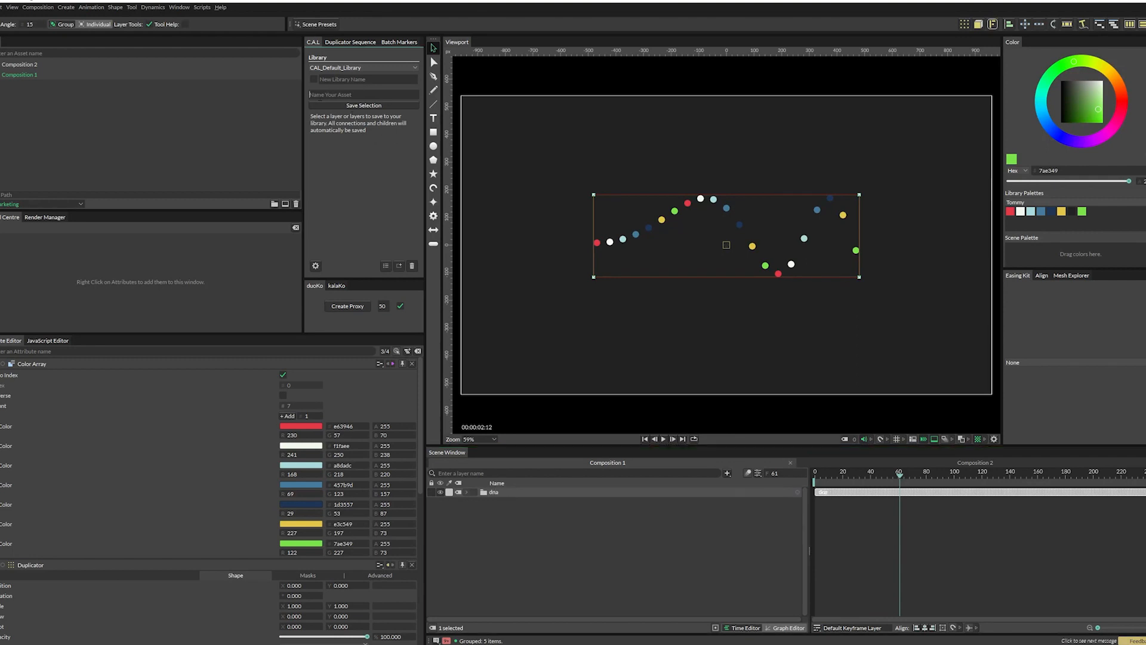
type("dna")
left_click(524, 494)
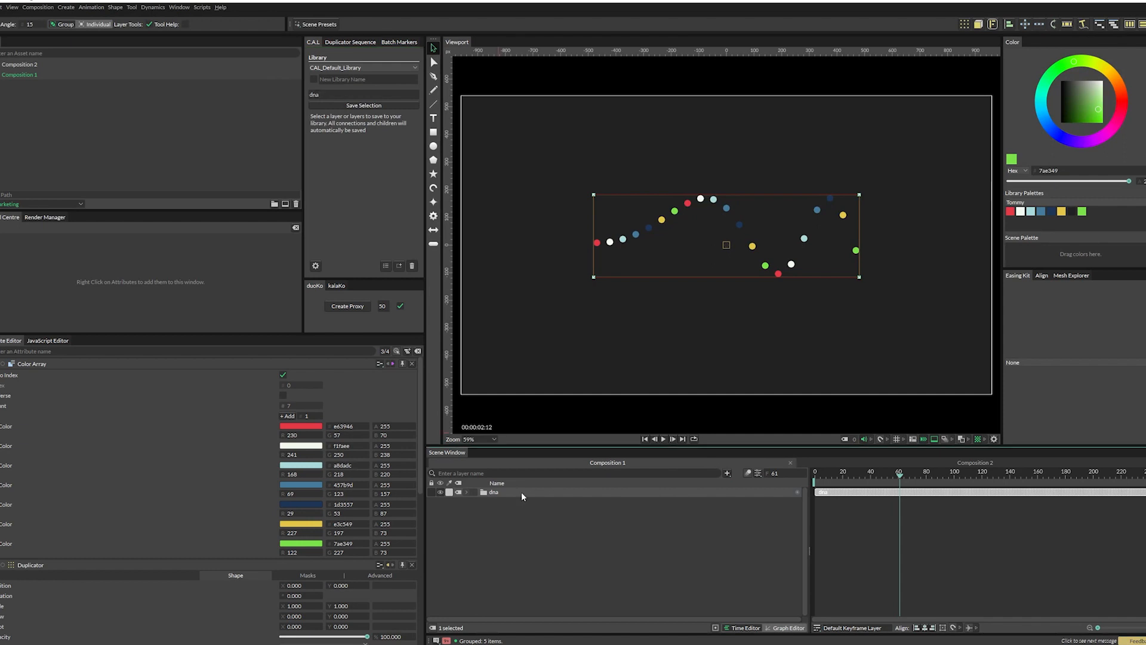
left_click(361, 105)
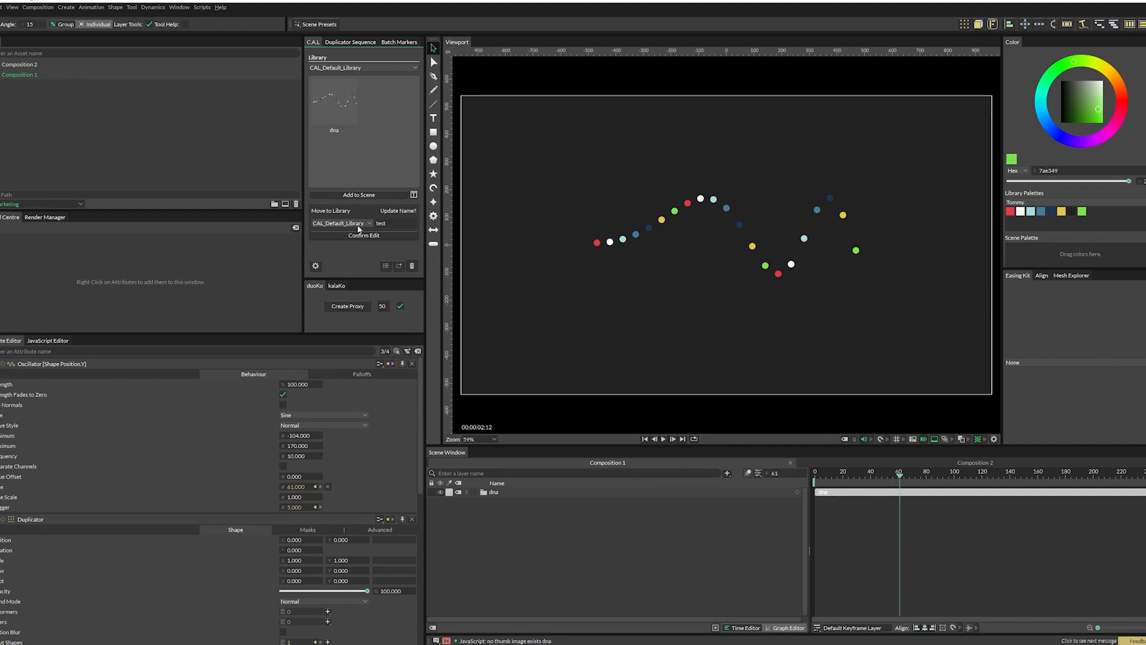
Rename the saved dna asset in CAL_Default_Library as DNA
left_click(376, 69)
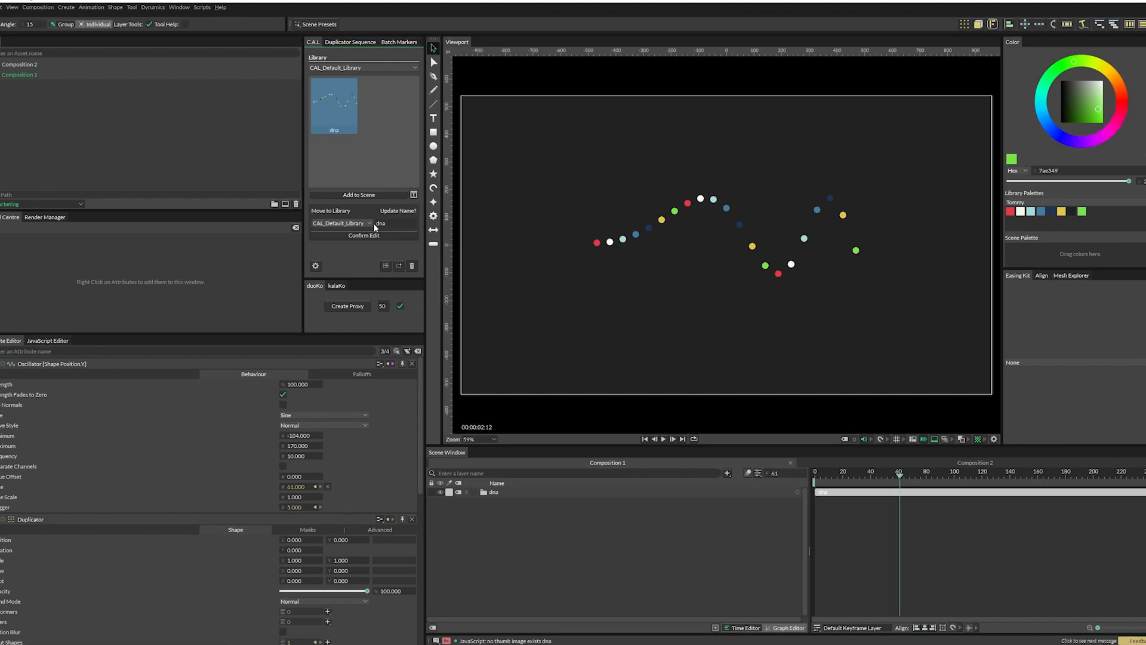
double_click(392, 224)
type("DNA")
left_click(362, 234)
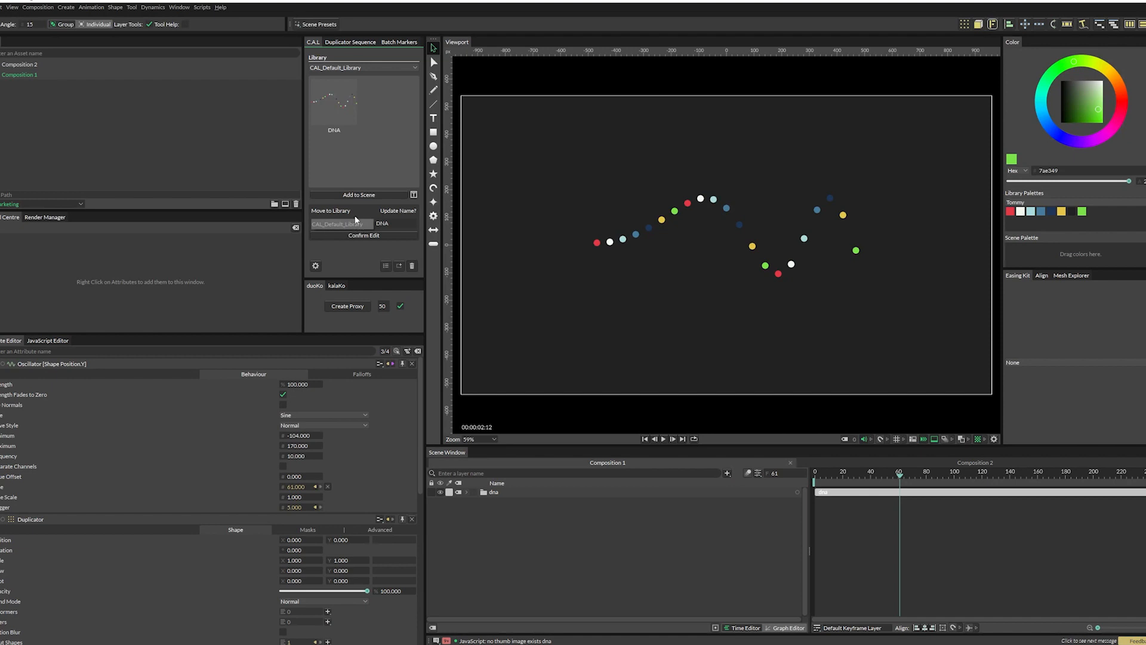
Delete the dna group from Composition 1
left_click(508, 493)
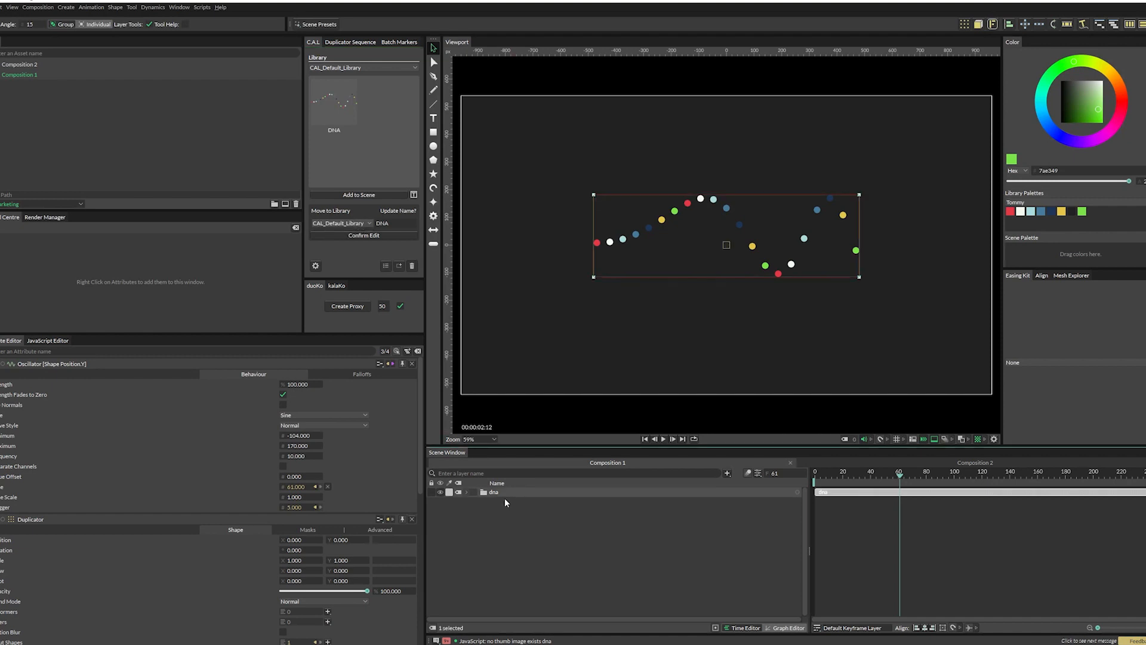
key("Delete")
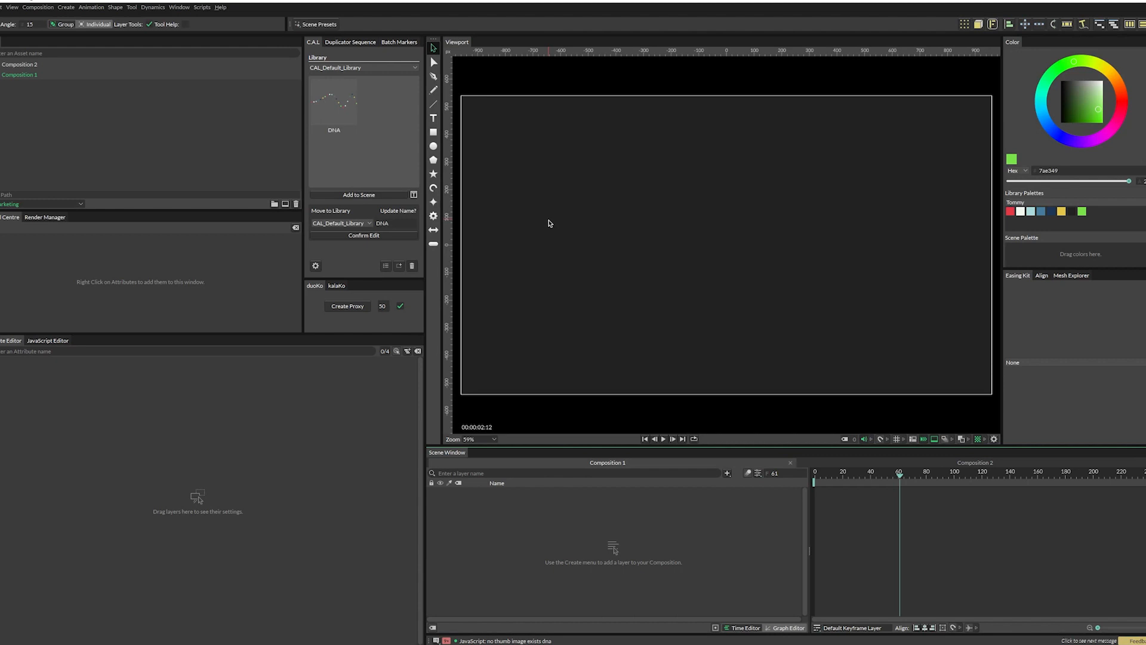
Add the saved DNA asset to the scene to check its layers and animation, and undo the addition
left_click(334, 103)
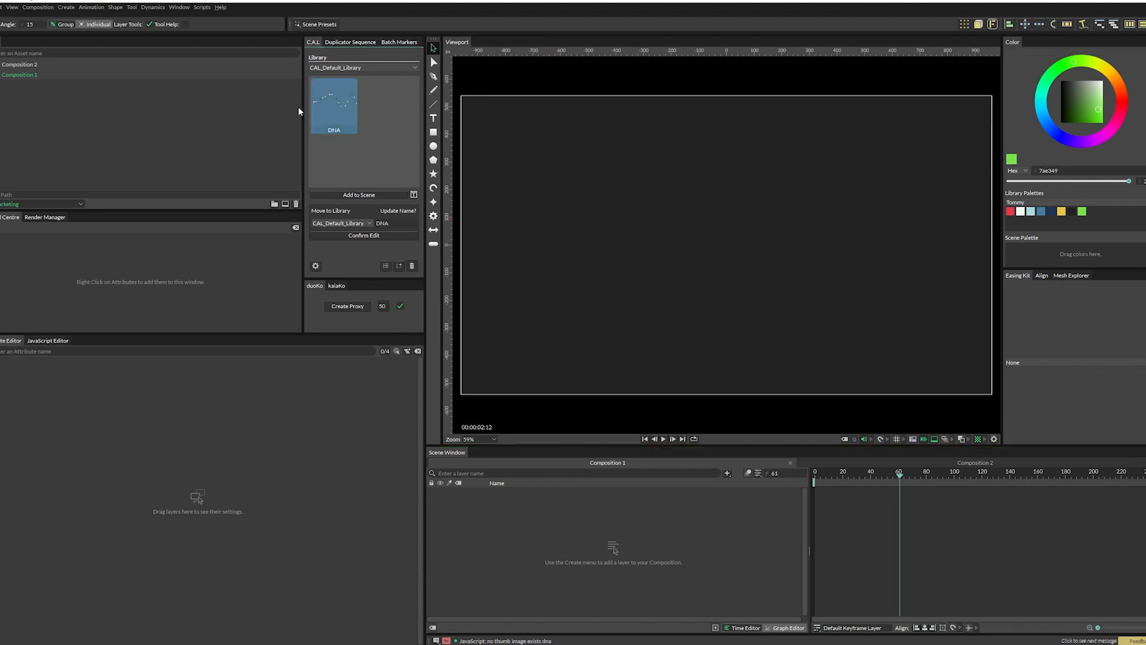
left_click(365, 195)
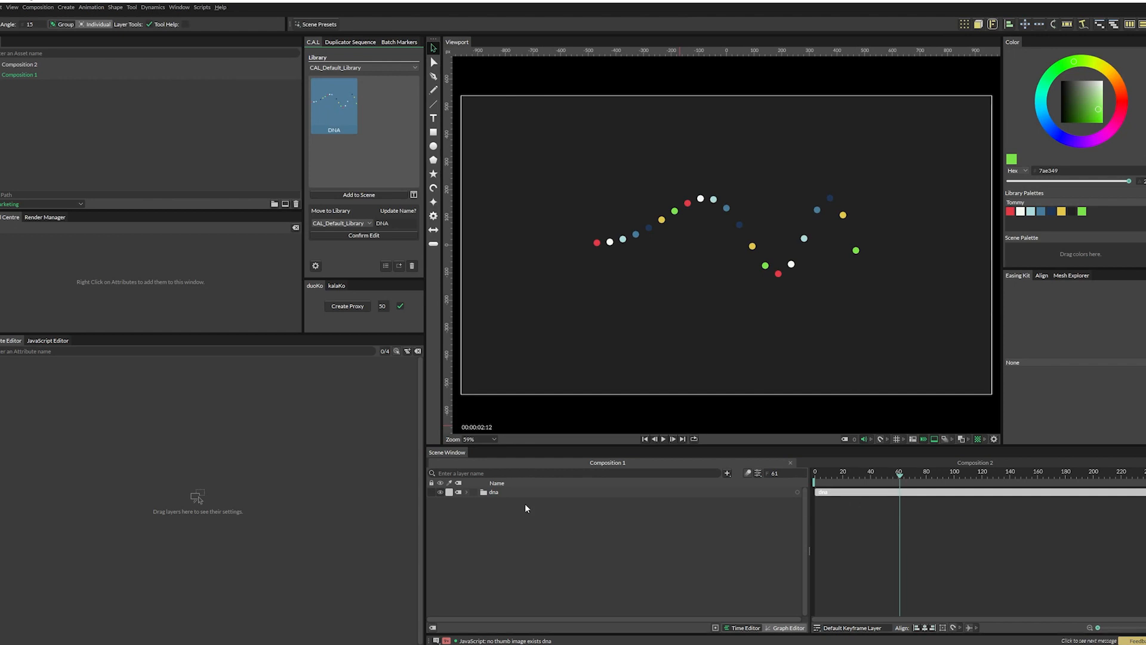
left_click(466, 492)
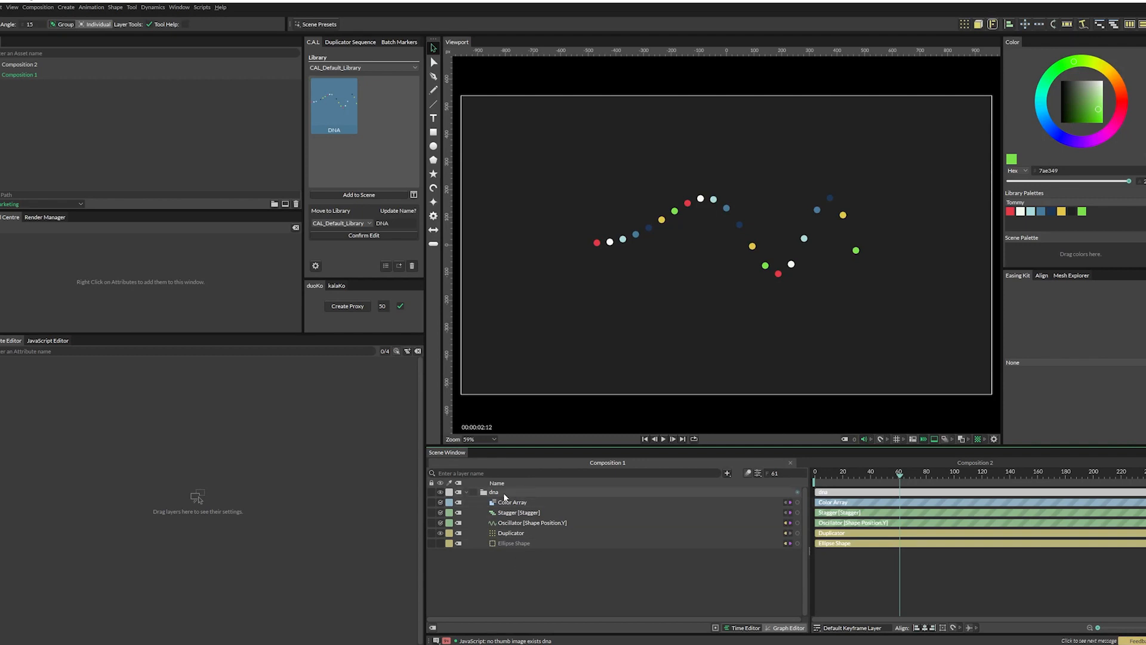
left_click_drag(894, 476, 823, 484)
key("ctrl+z")
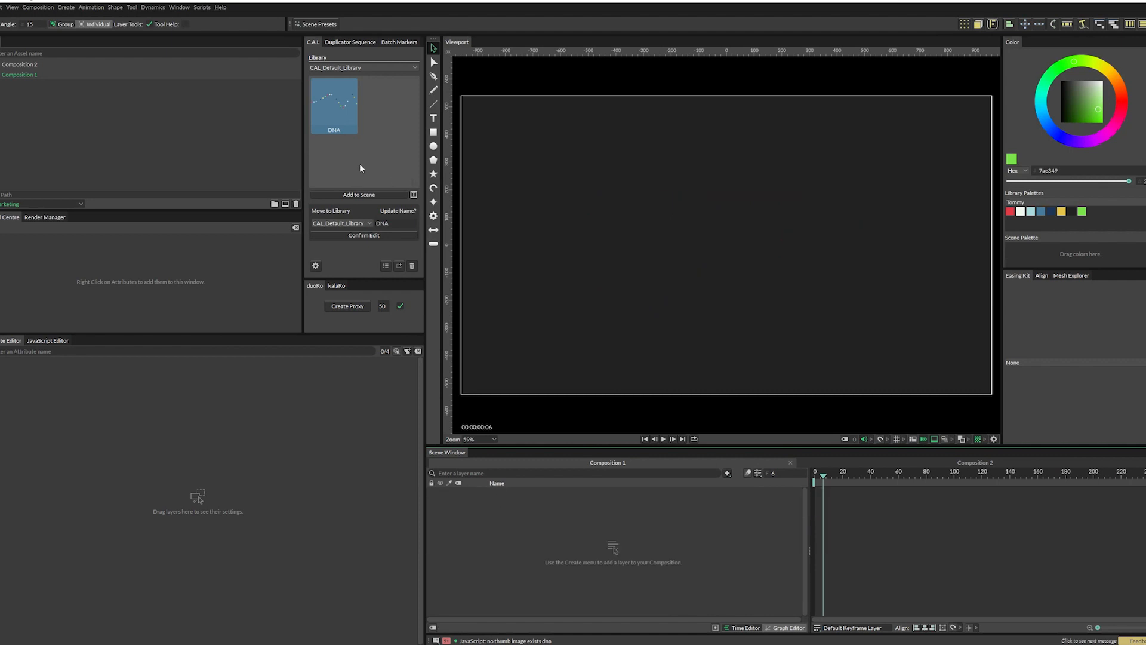
Group all layers of the star and ring rig in Composition 1 and name the group thing
left_click(359, 195)
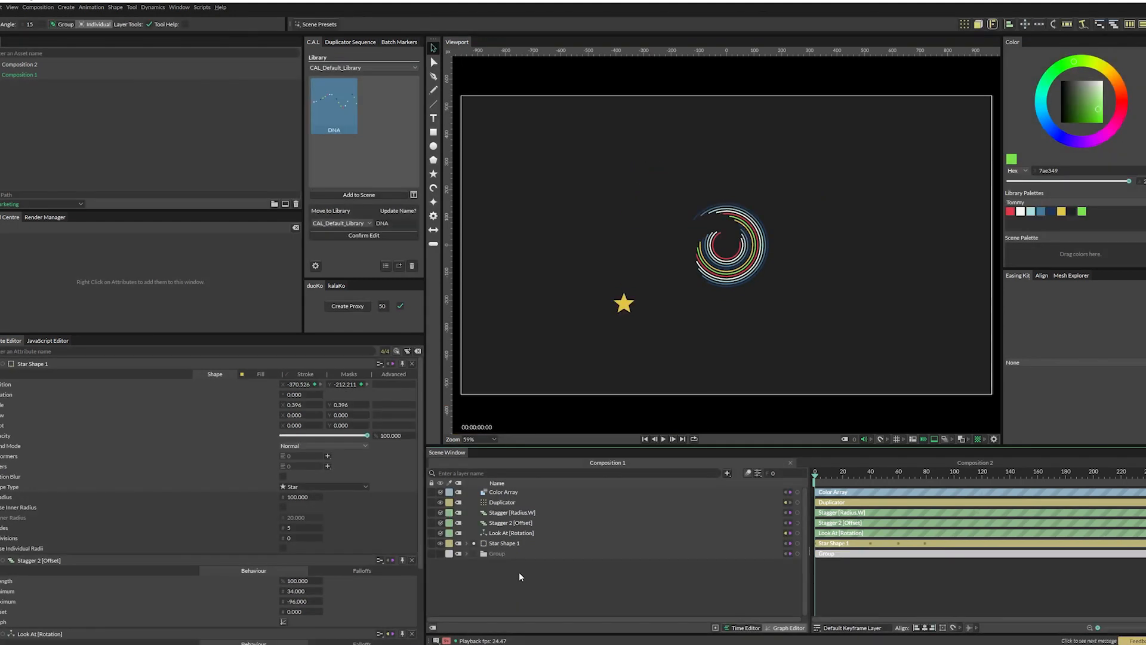
left_click_drag(518, 576, 532, 485)
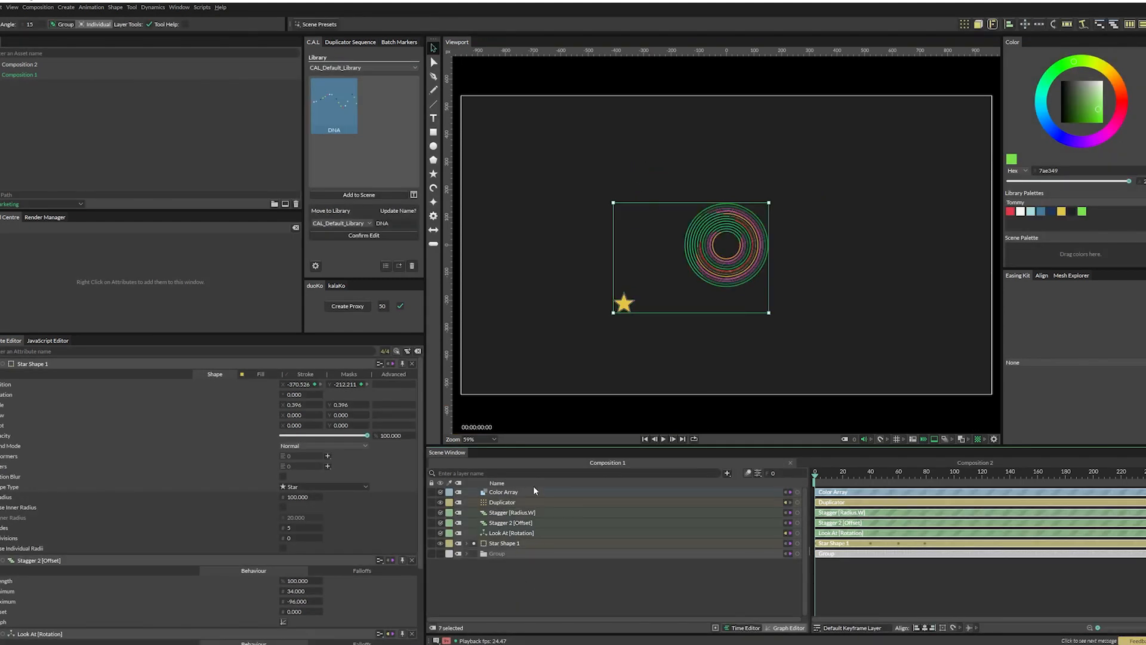
key("ctrl+g")
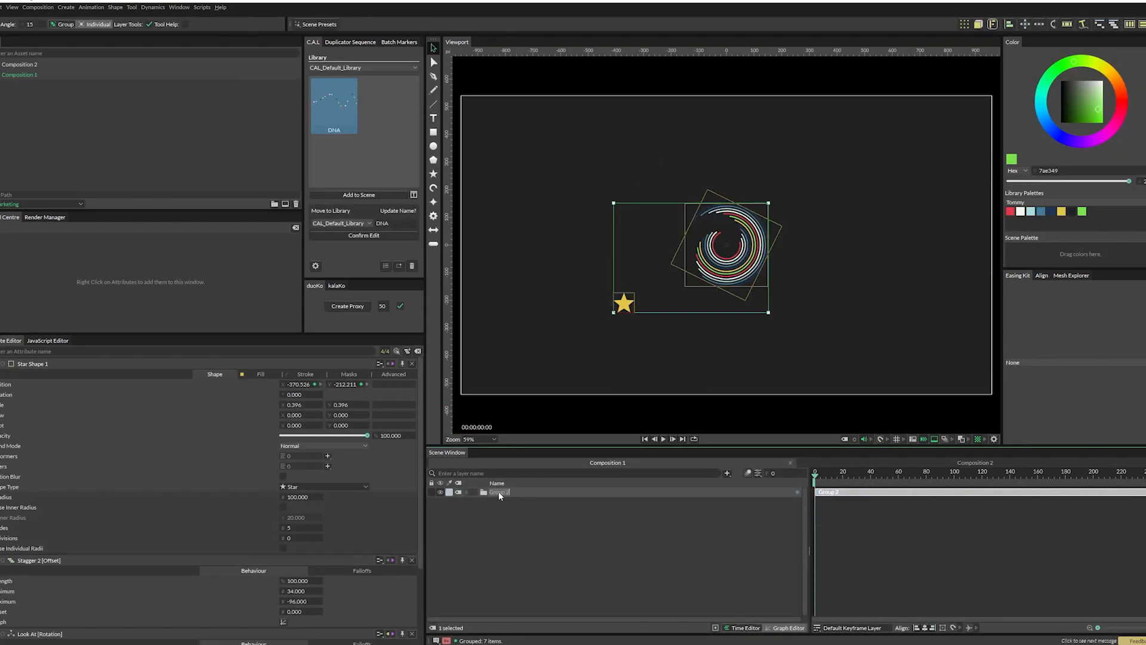
type("thing")
Save the thing group as an asset named thing in a new library called things
left_click(398, 266)
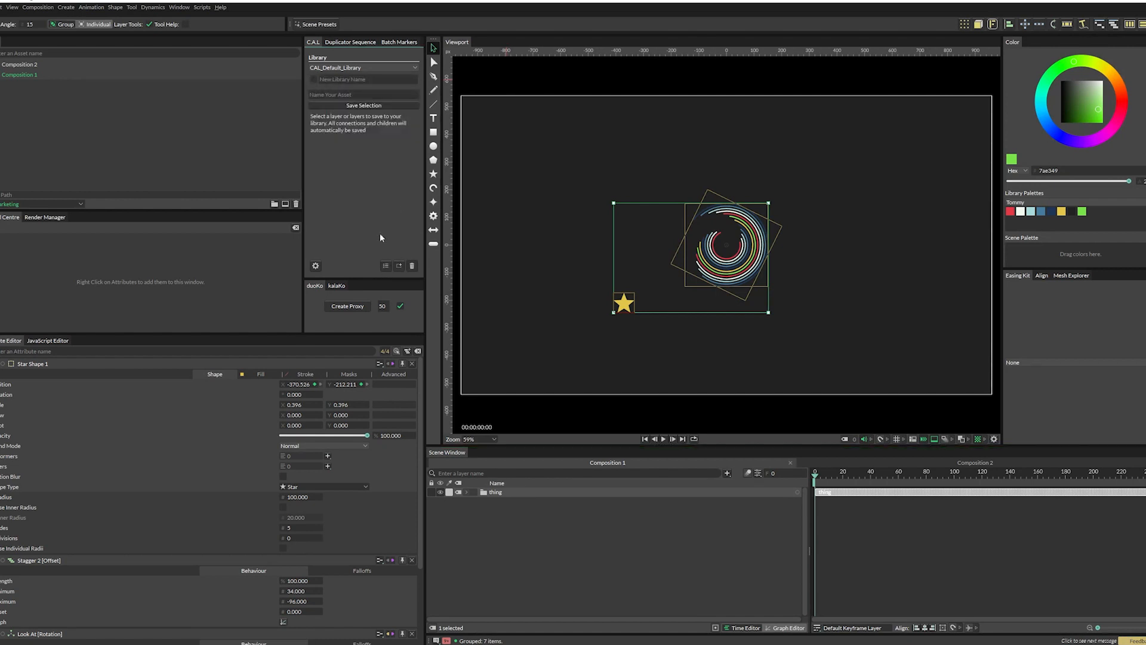
left_click(385, 267)
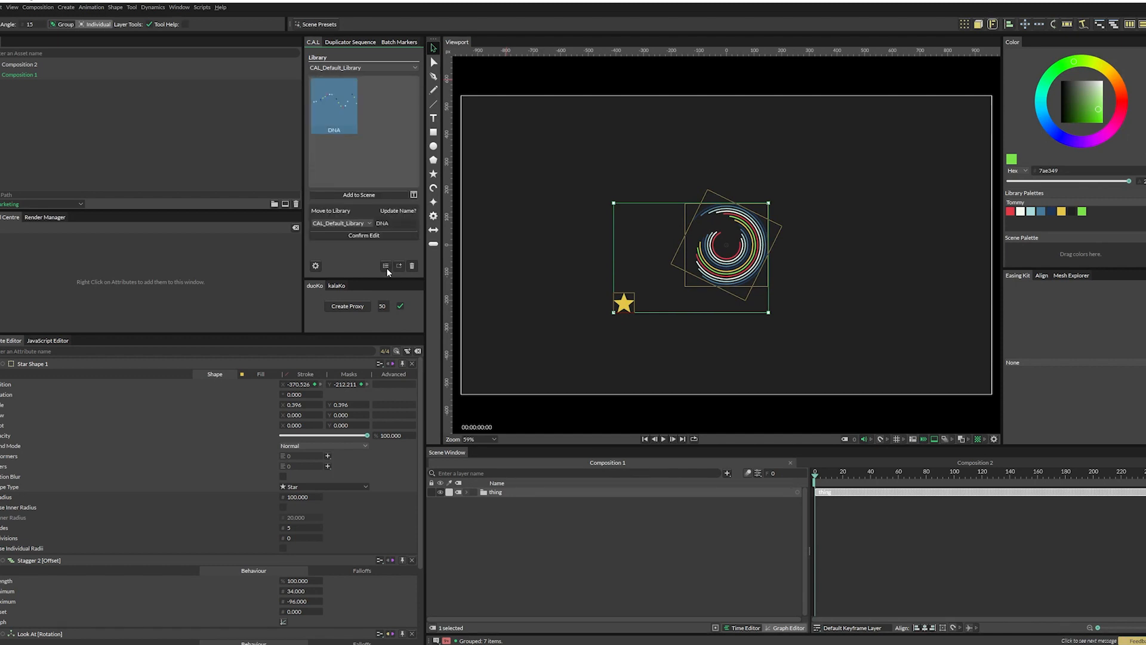
left_click(399, 266)
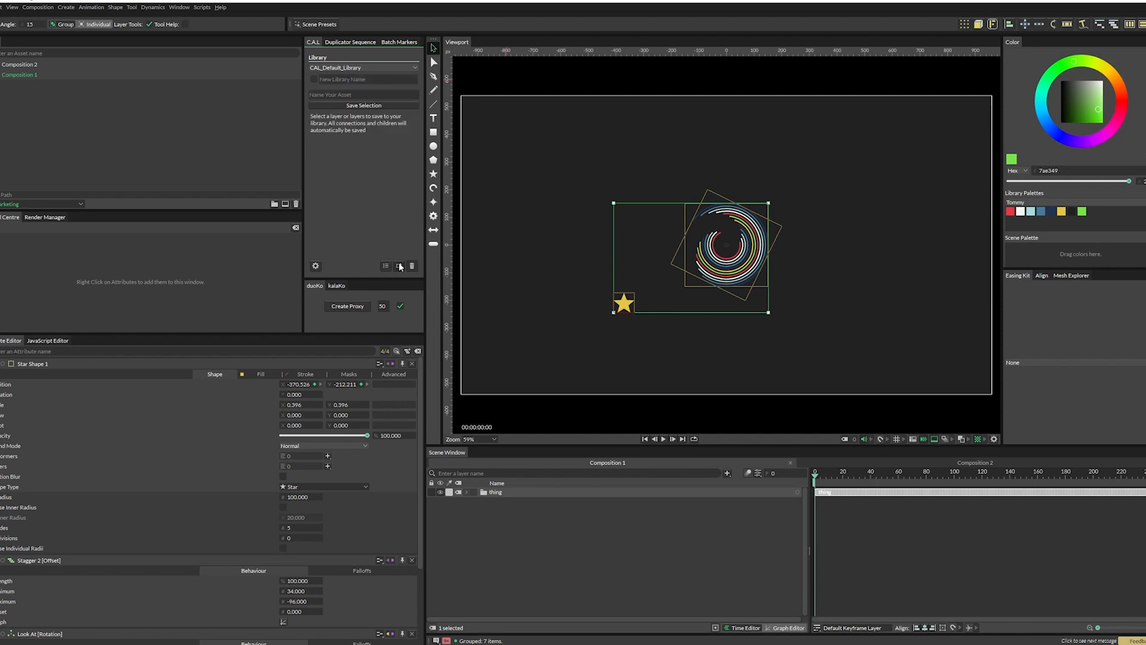
left_click(495, 492)
left_click(358, 94)
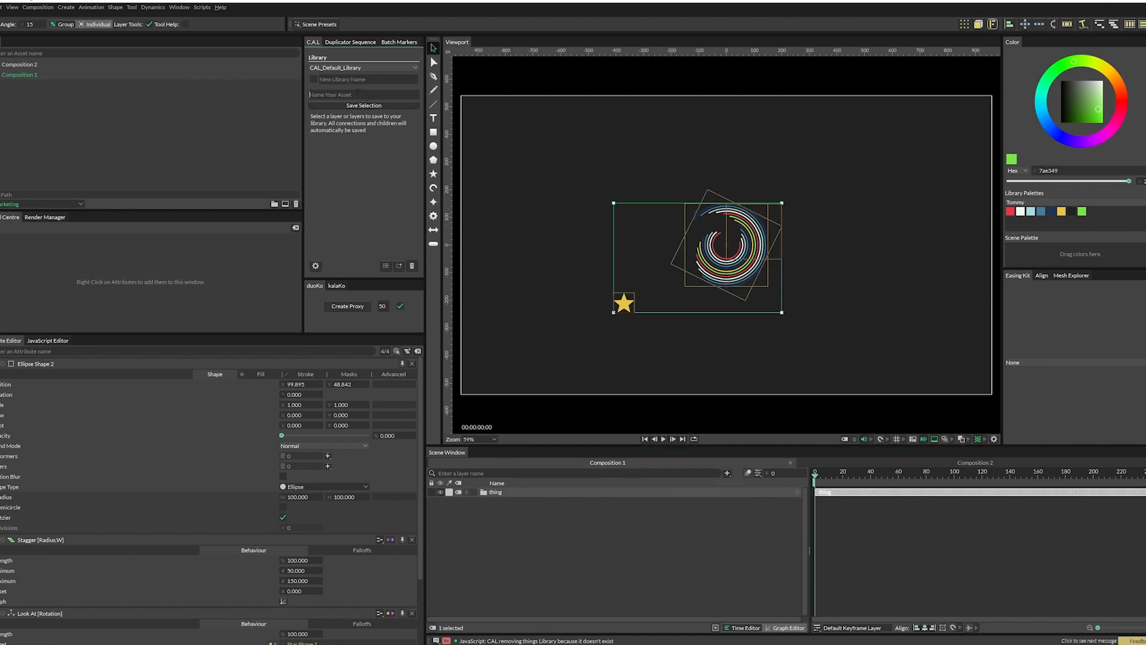
type("thing")
left_click(313, 80)
type("thing")
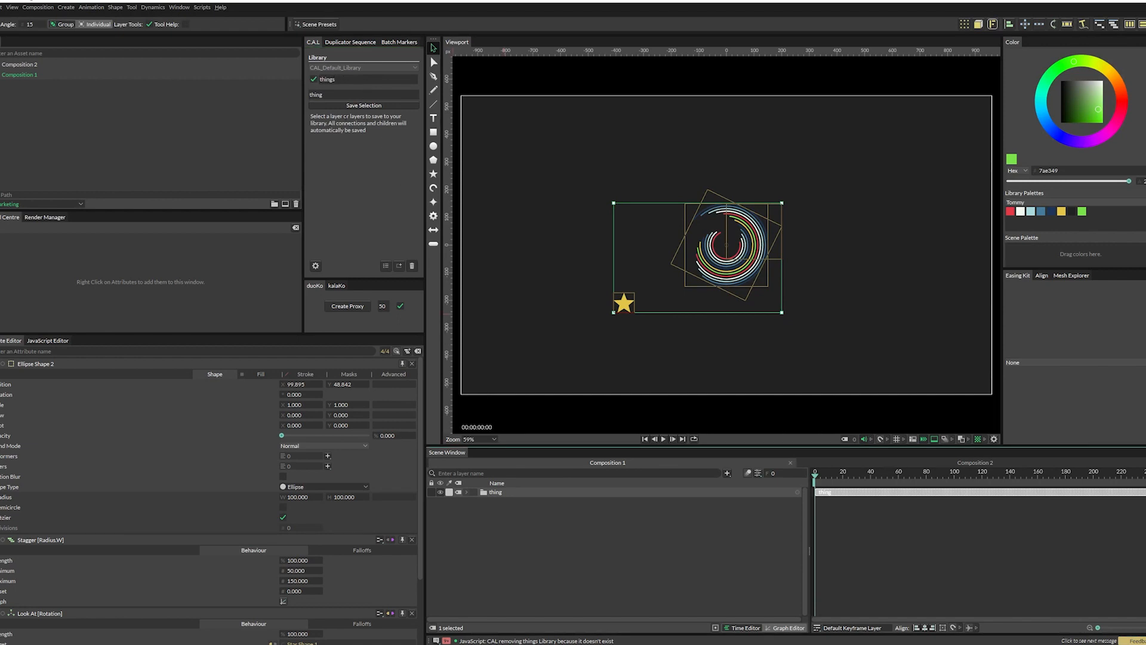
left_click(372, 105)
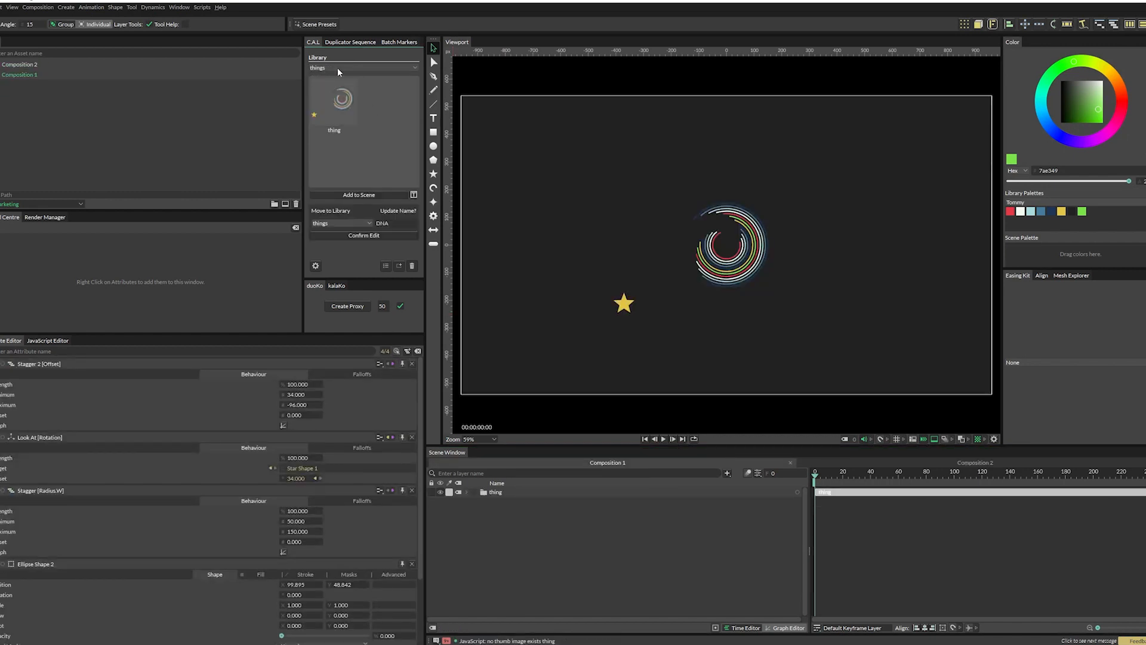
Delete the thing group from Composition 1 and add it back from the things library
left_click(513, 490)
key("Delete")
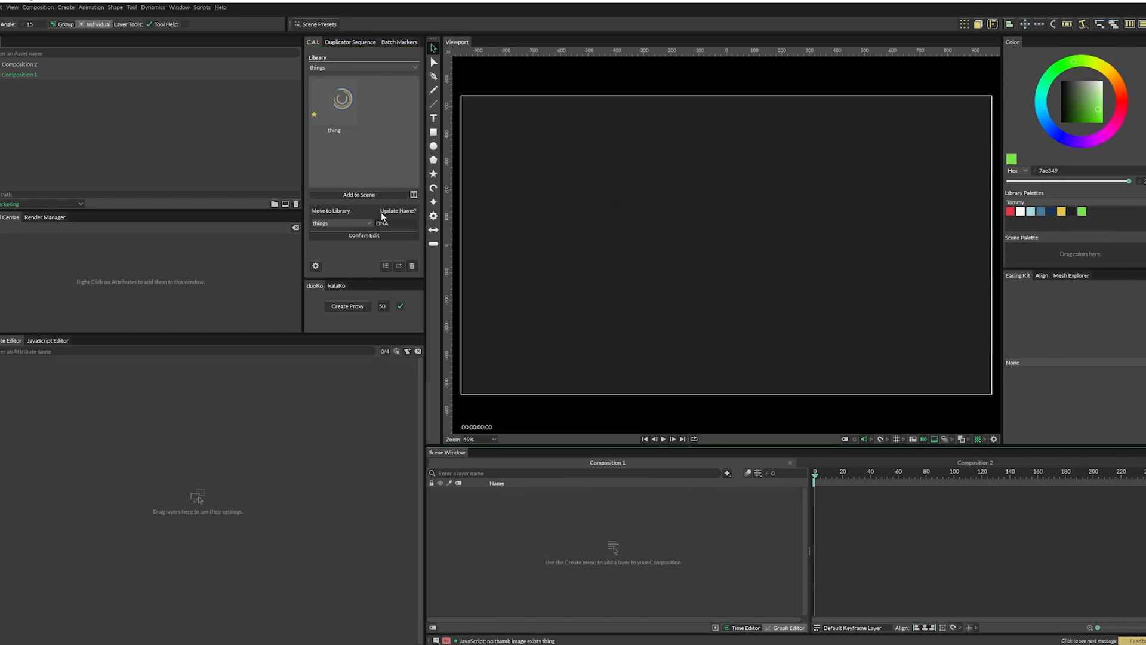
double_click(346, 100)
left_click(491, 492)
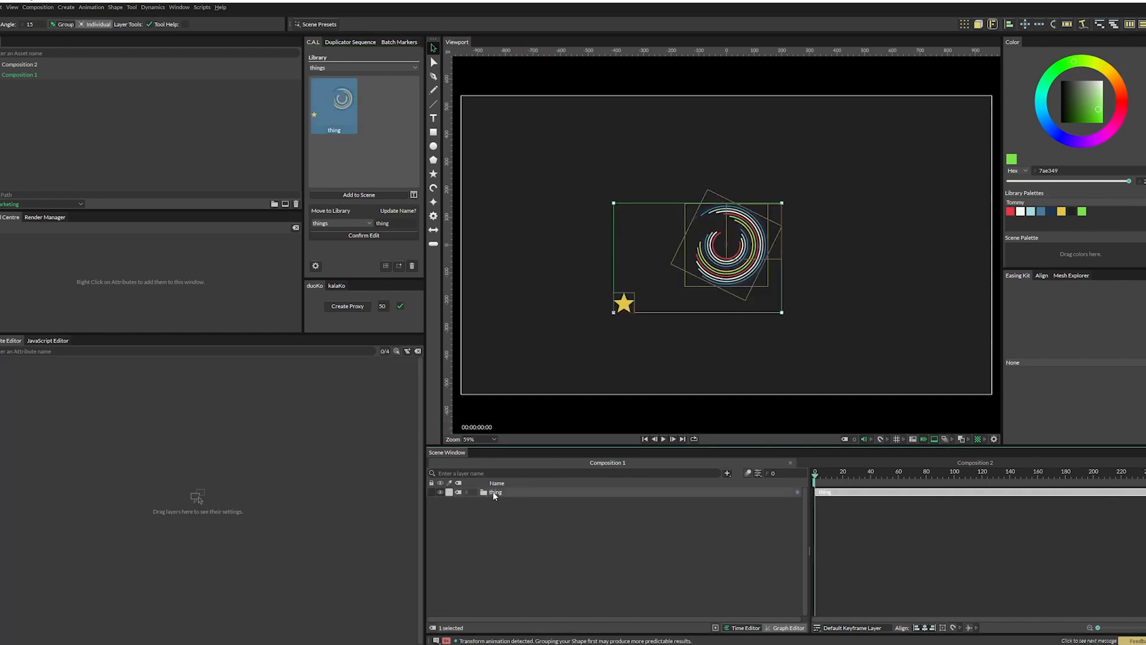
Remove the reloaded thing group and add the DNA asset from CAL_Default_Library to the scene
key("Delete")
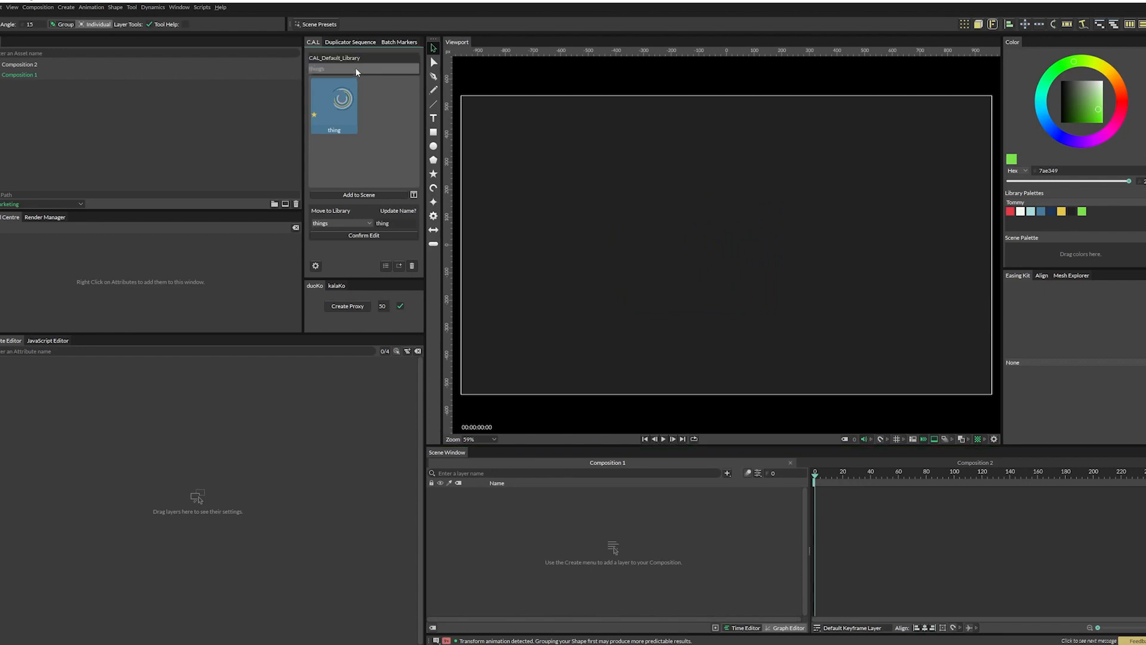
left_click(356, 67)
left_click(352, 58)
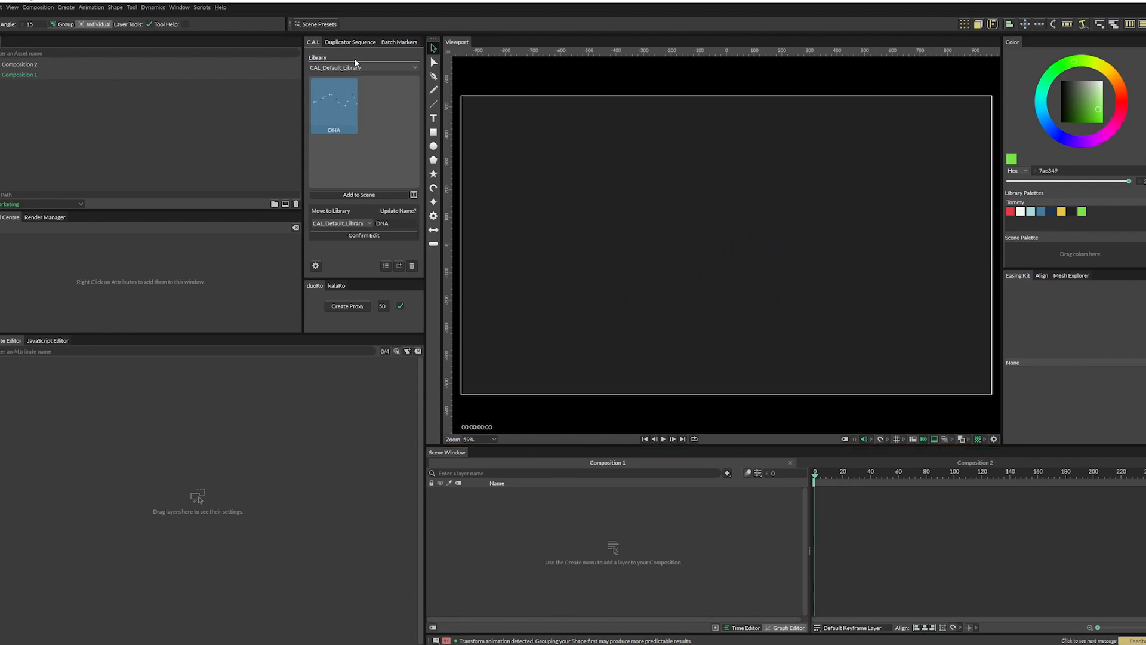
double_click(341, 107)
mouse_move(817, 478)
left_mouse_down()
mouse_move(1060, 468)
mouse_move(815, 473)
left_mouse_up()
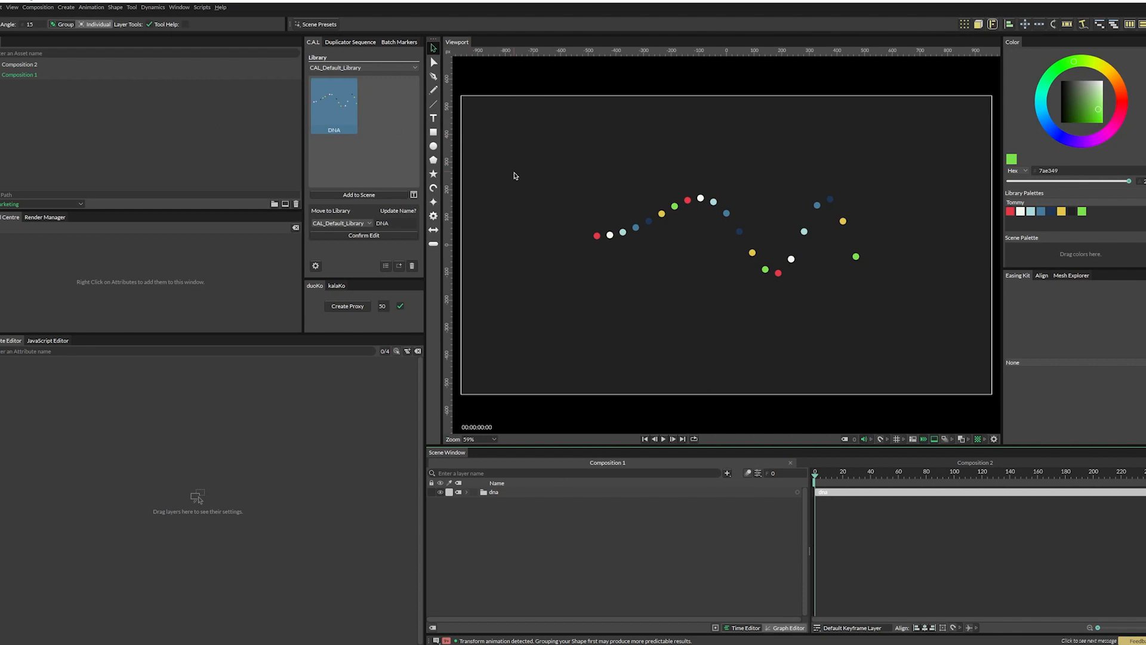
Move the DNA asset from CAL_Default_Library to the things library and rename it DNA2
left_click(366, 222)
left_click(357, 236)
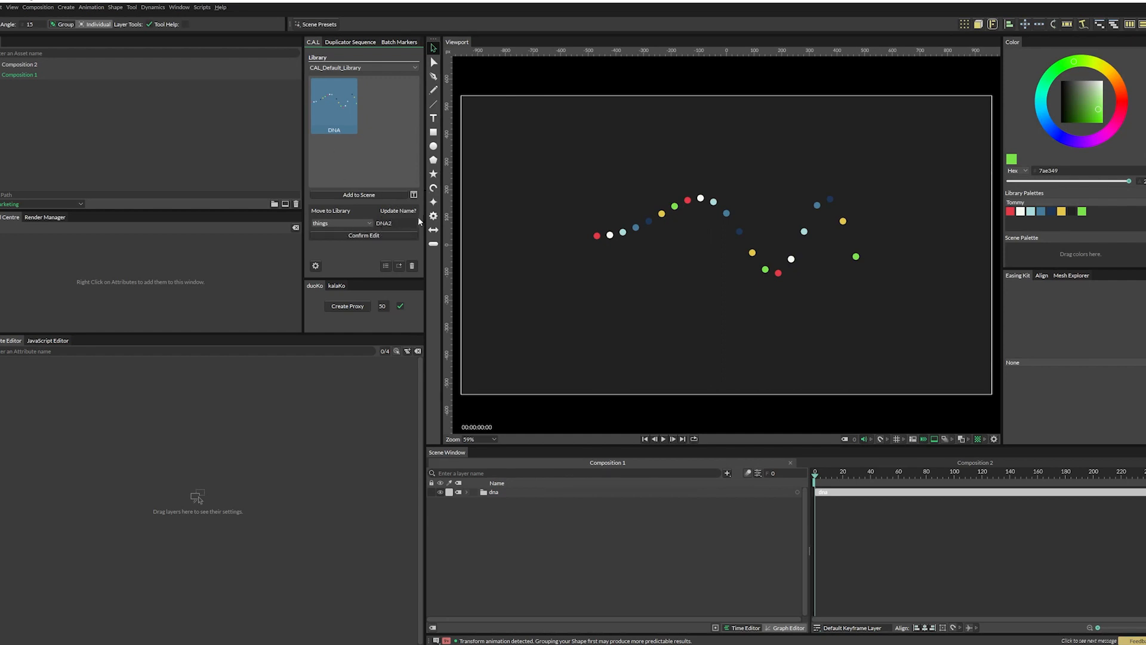
left_click(364, 235)
Switch to the things library and add the DNA2 asset to the scene
left_click(365, 67)
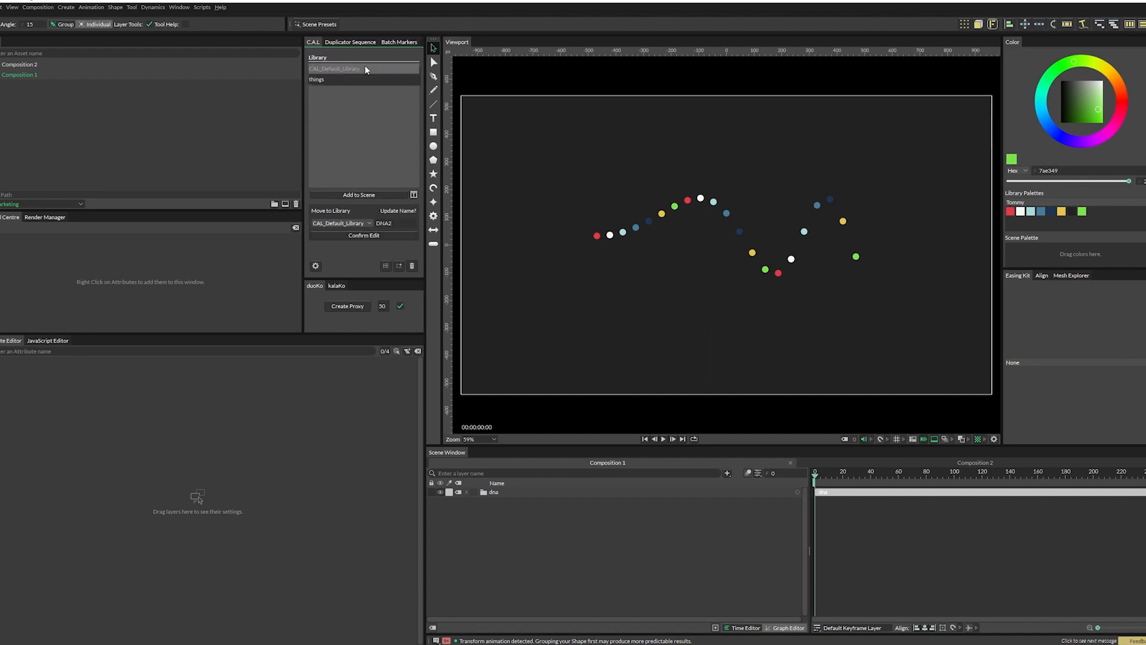
left_click(357, 79)
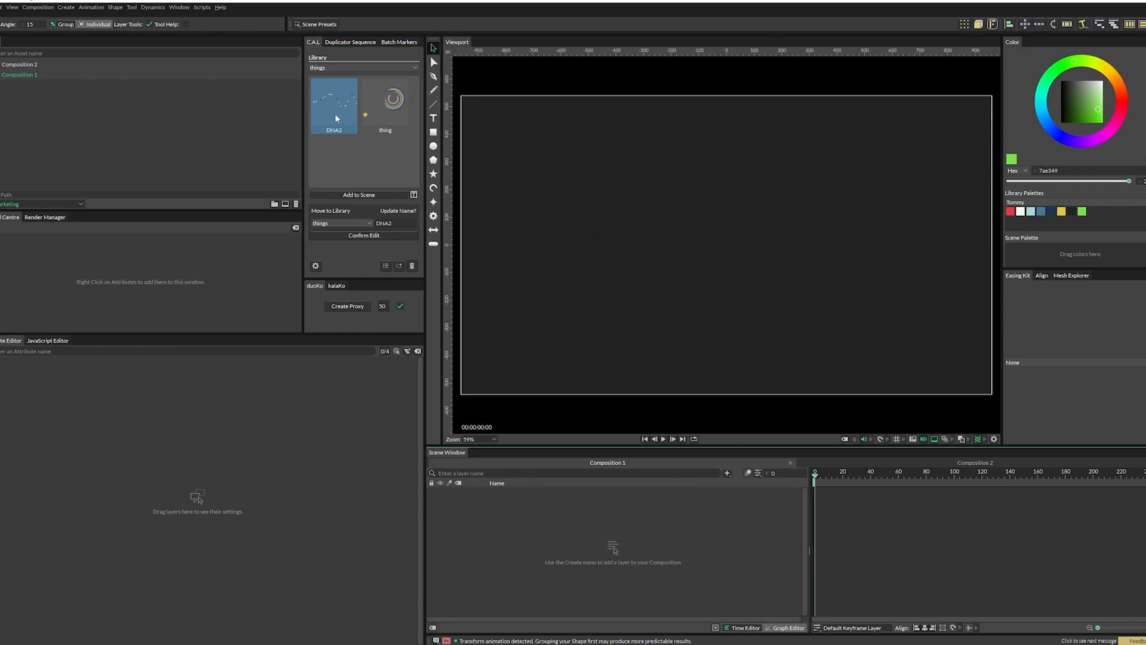
double_click(335, 113)
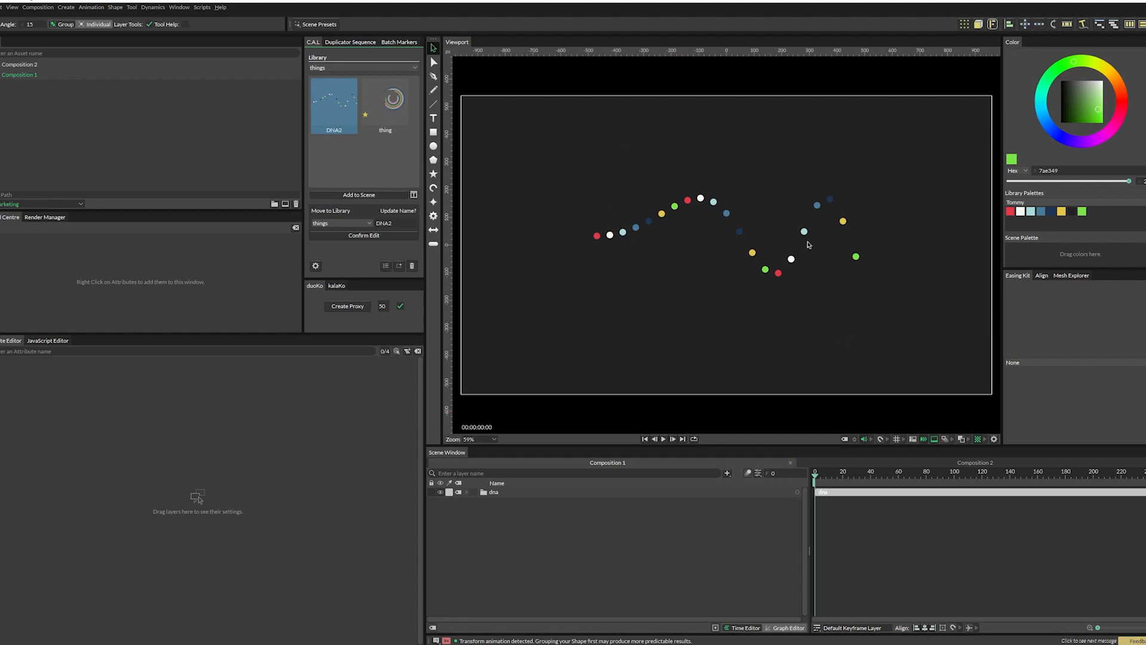
Add the thing asset as a separate group above the dna group, and delete the added group
left_click(522, 493)
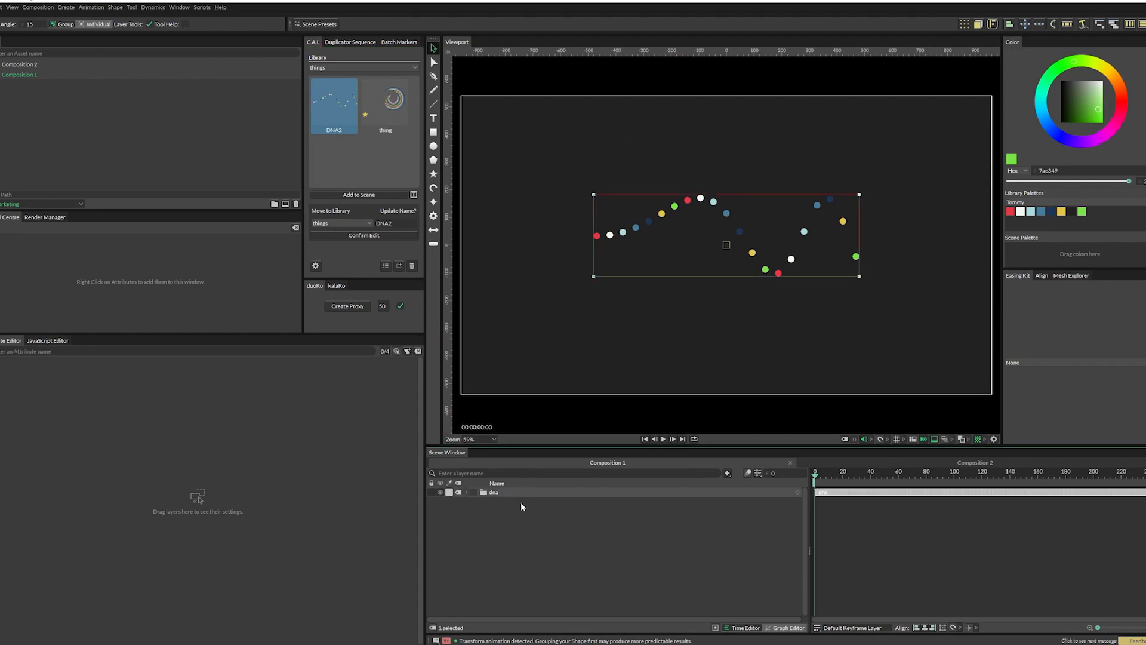
double_click(390, 109)
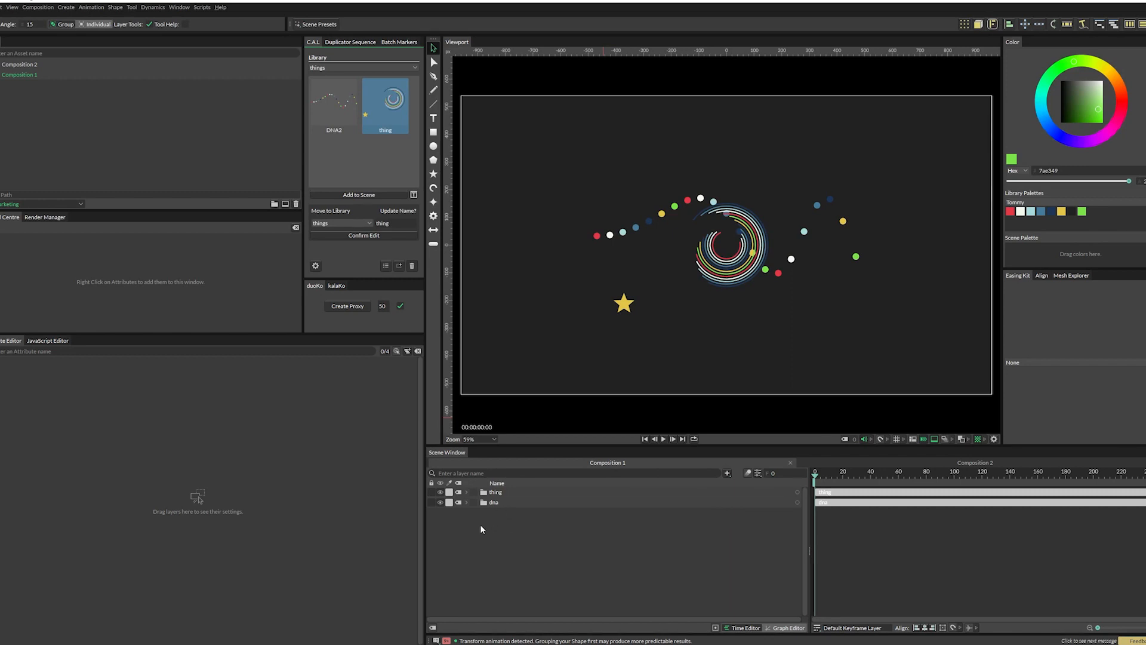
left_click(501, 492)
key("Delete")
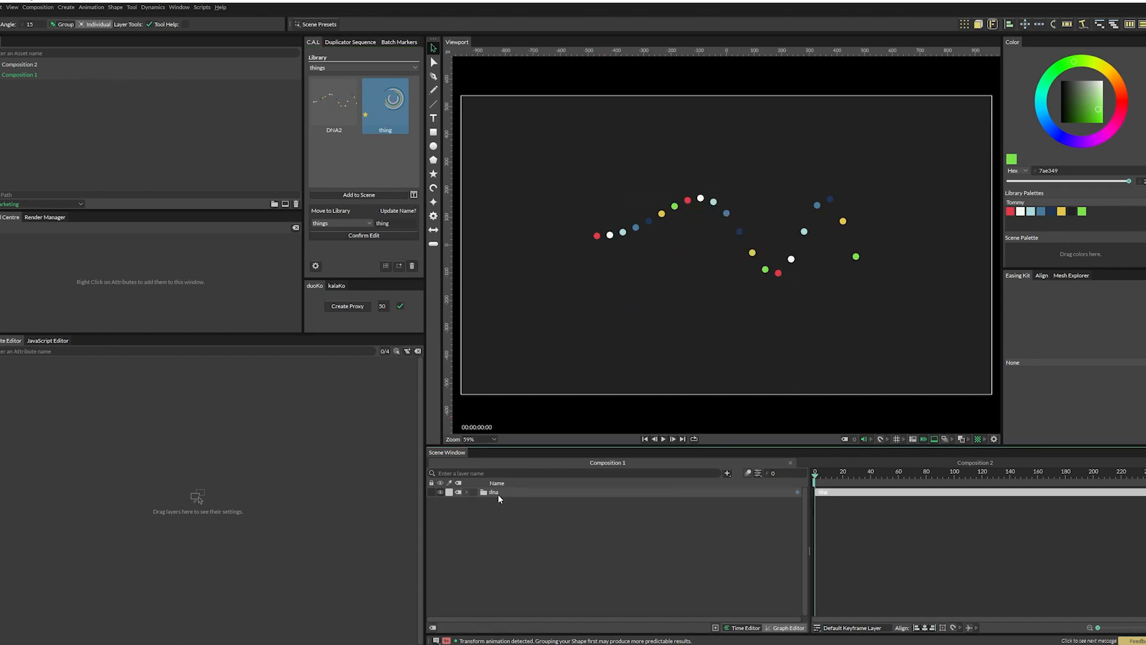
Add the thing asset inside the selected dna group and scrub the timeline to frame 11 to check the combined animation
left_click(497, 493)
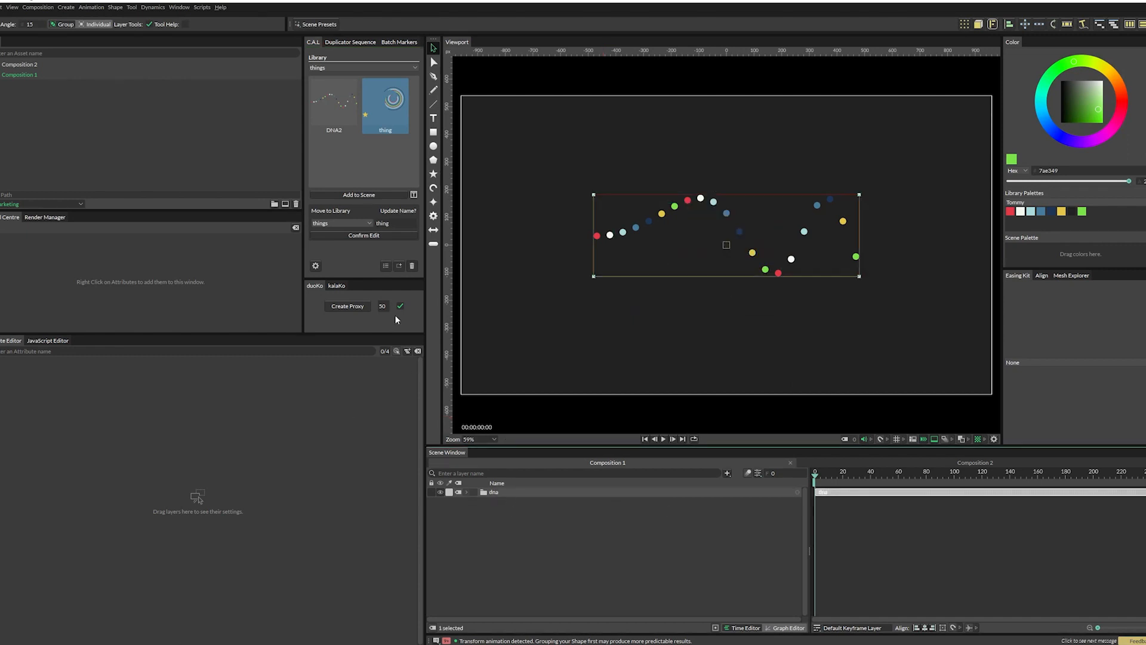
double_click(395, 104)
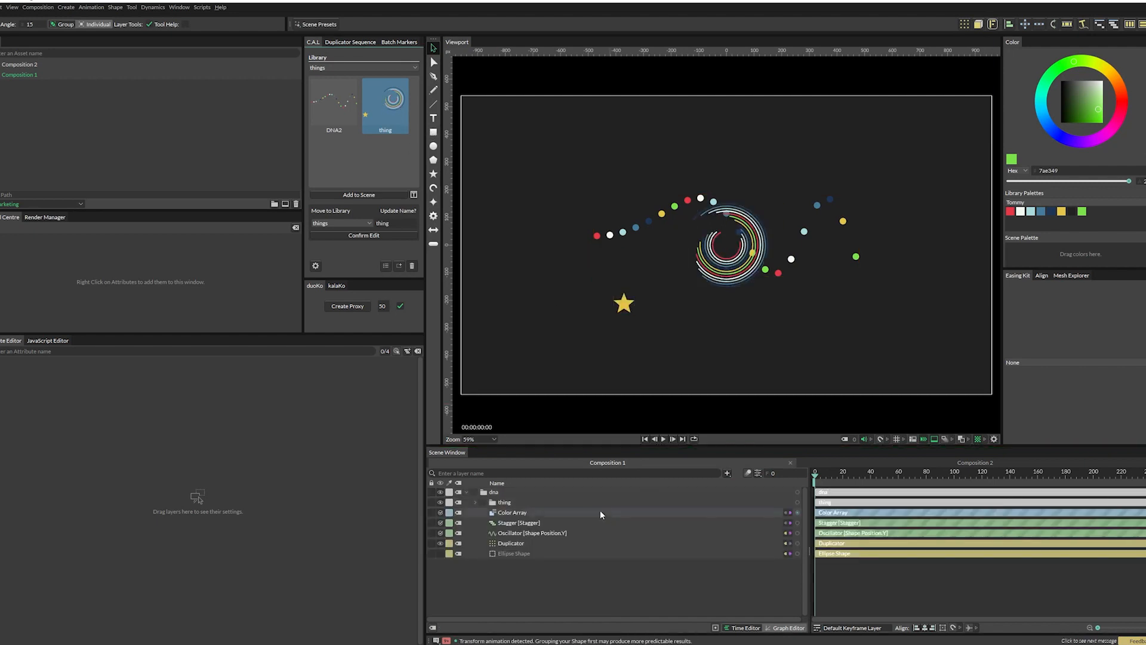
left_click(475, 502)
left_click_drag(852, 477, 830, 481)
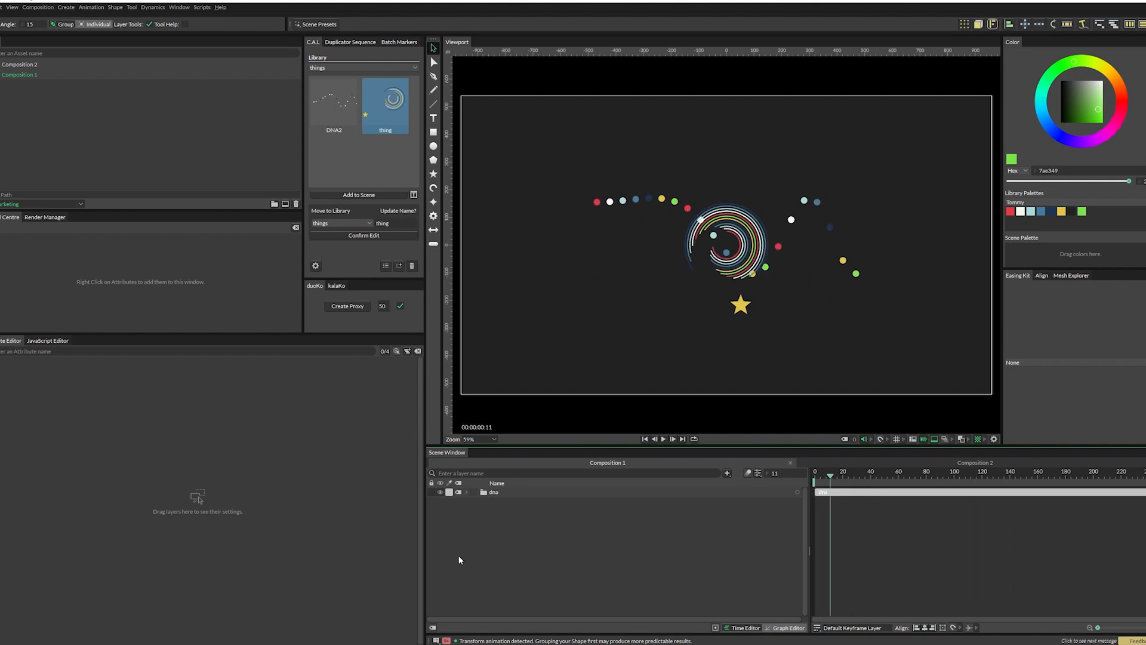
Delete the dna group from Composition 1 and permanently delete the thing asset from the things library
key("Delete")
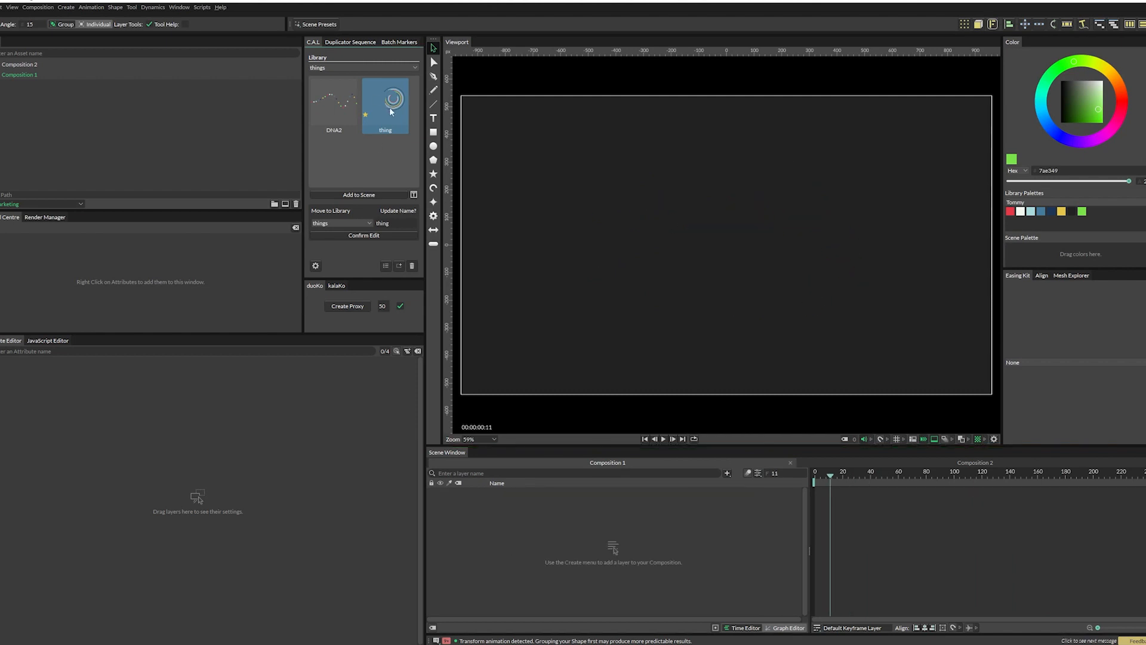
left_click(412, 267)
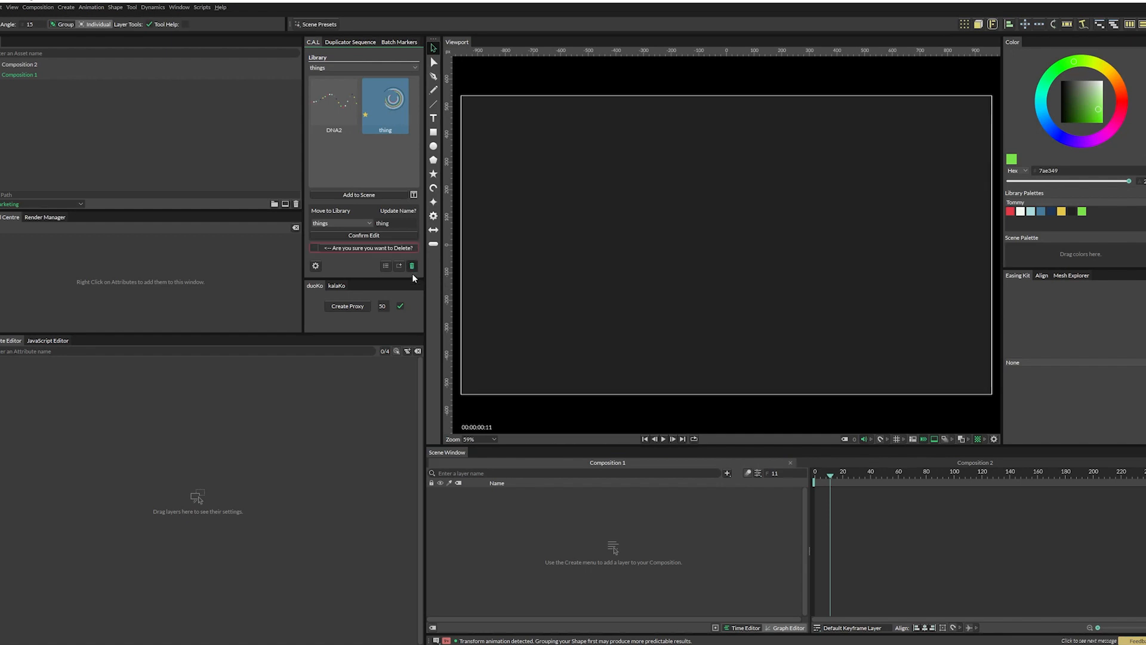
left_click(314, 247)
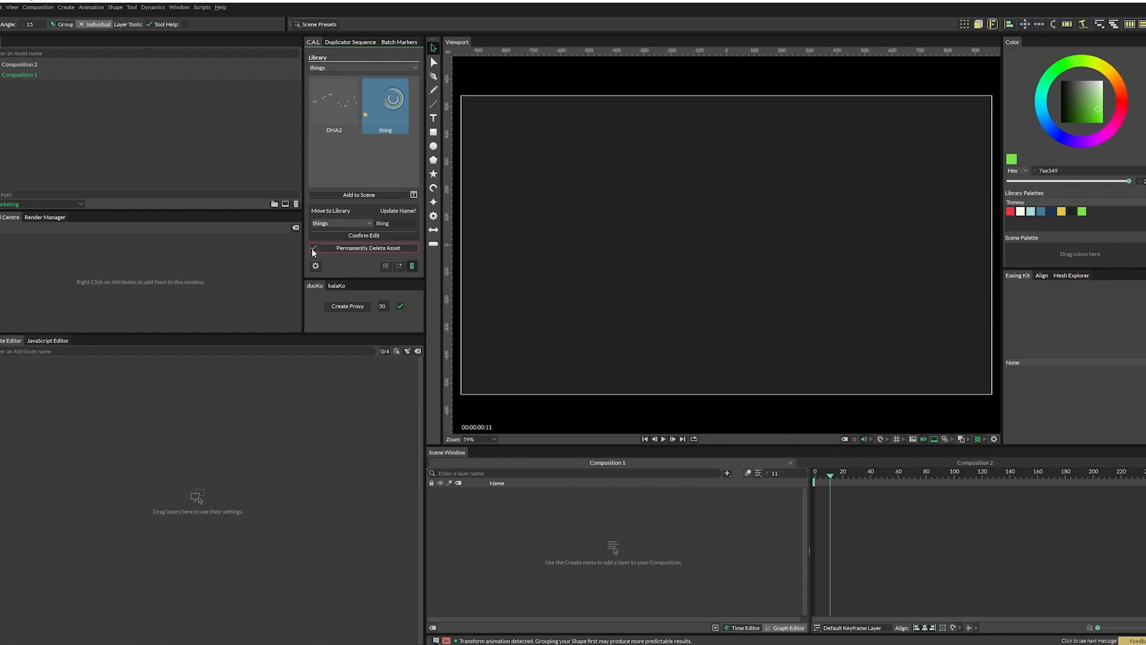
left_click(359, 248)
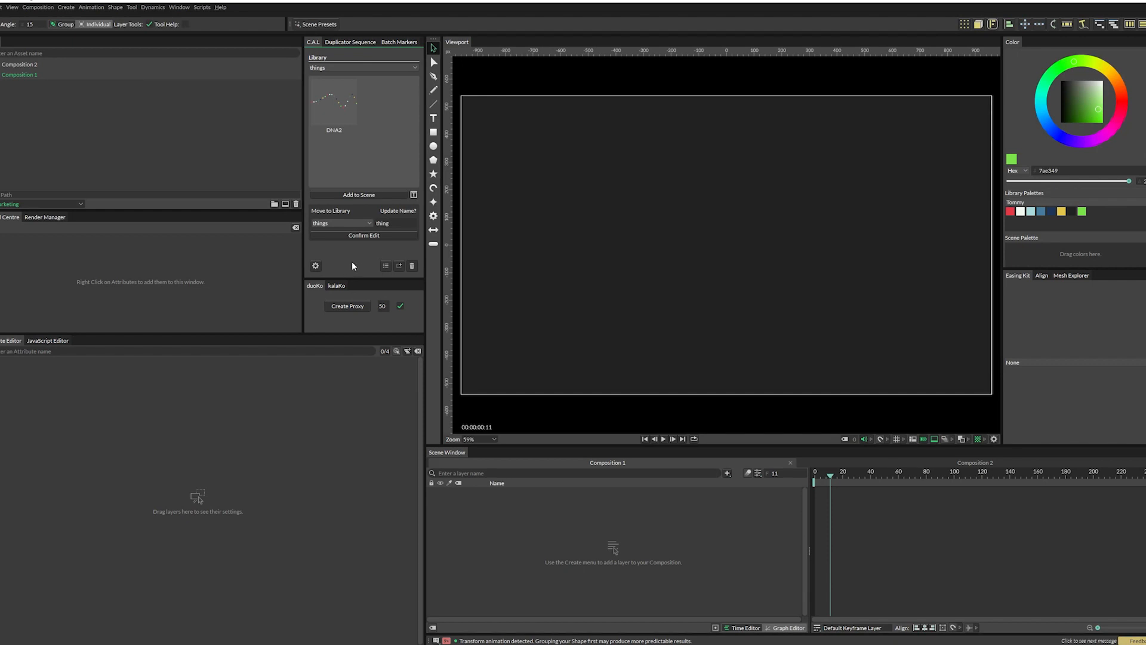
Review the asset library's settings for grouping, backups, image regeneration and external library import, and return to the save options
left_click(315, 266)
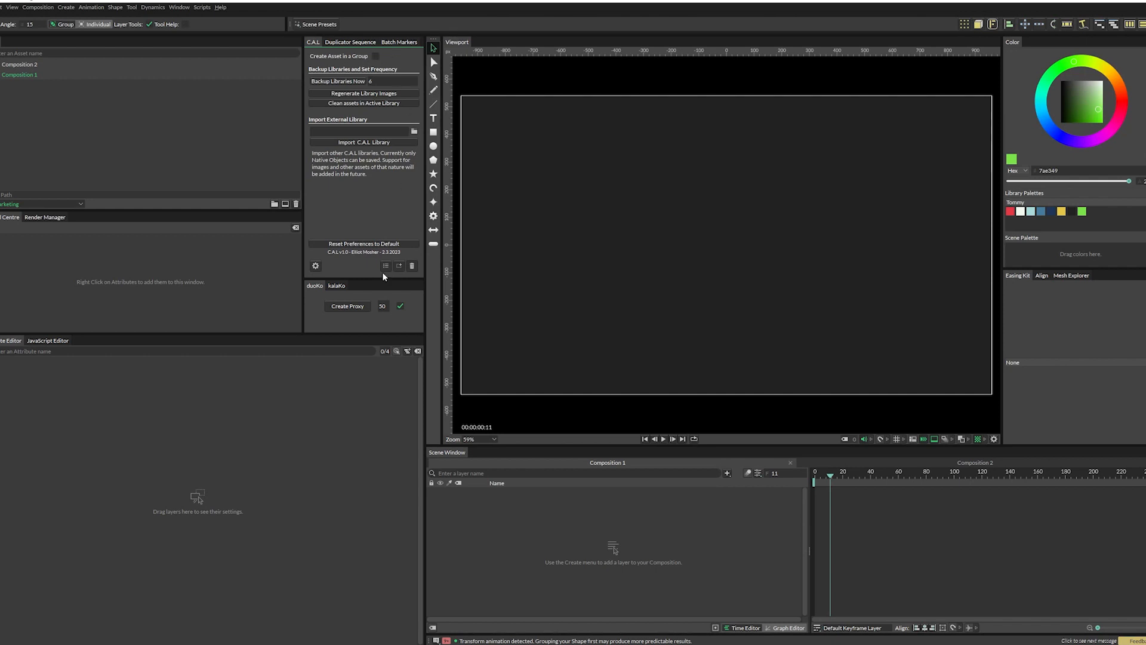
left_click(398, 266)
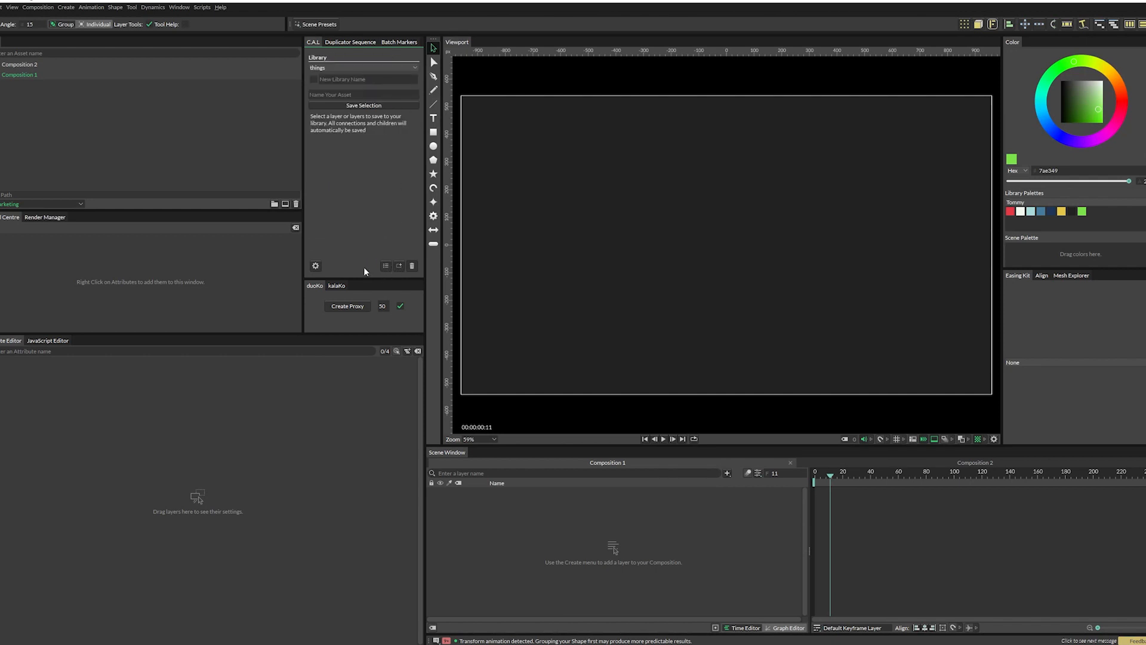
Create a red ellipse and a yellow 112 by 112 rectangle at the composition's centre, with the rectangle parented to the ellipse
left_click_drag(1010, 210, 737, 260)
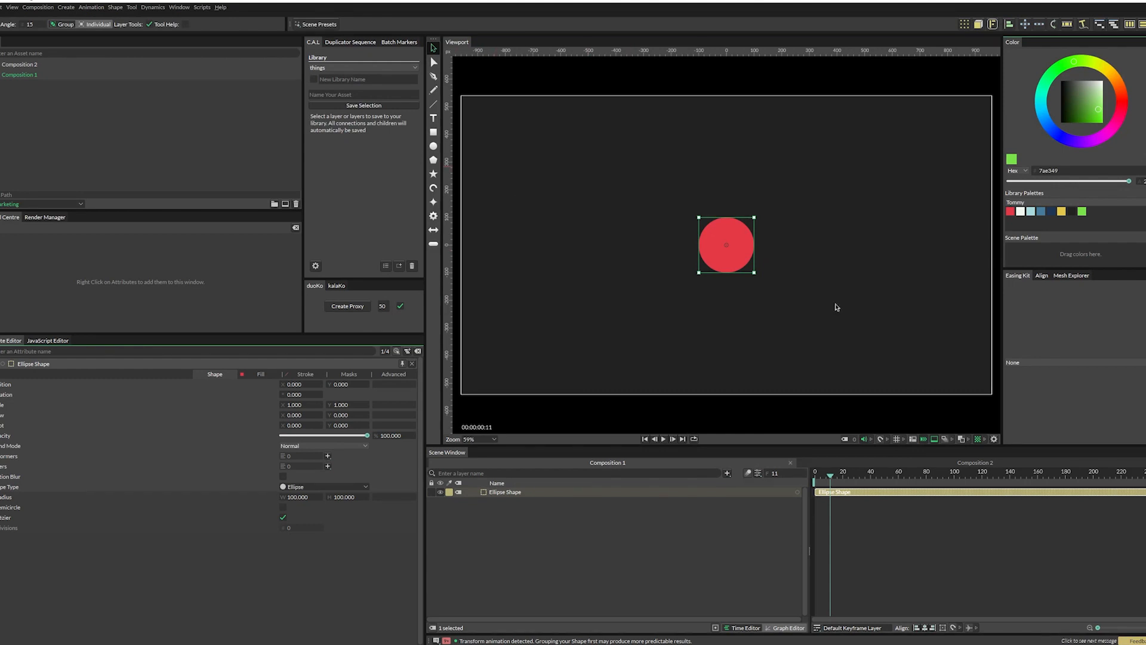
left_click(433, 132)
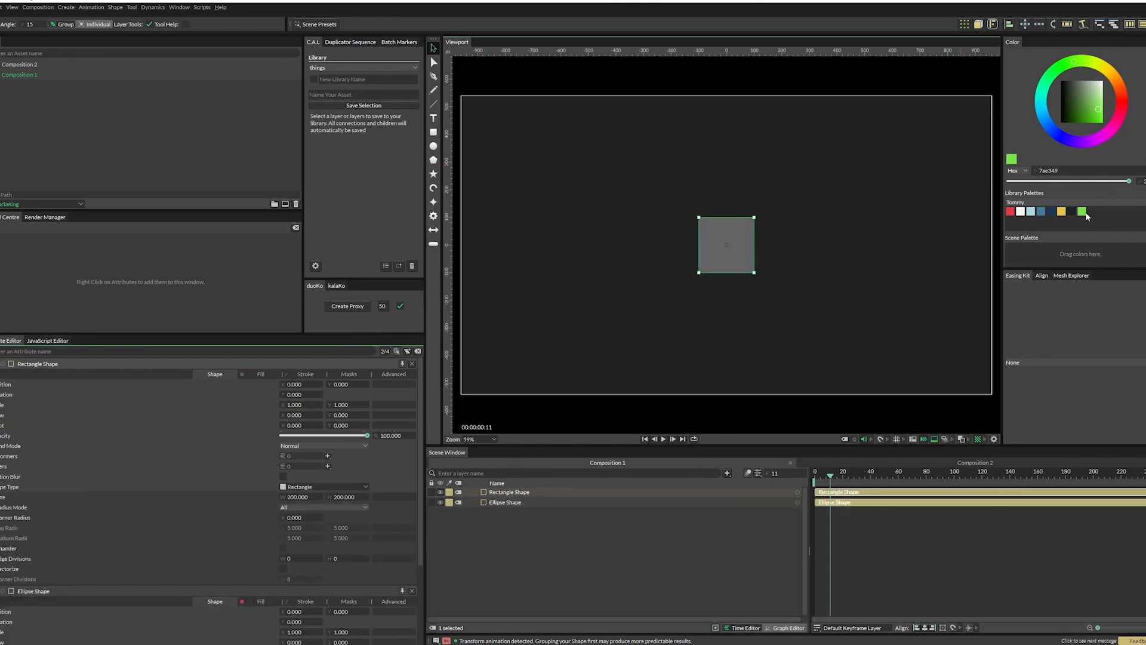
left_click_drag(1061, 211, 725, 269)
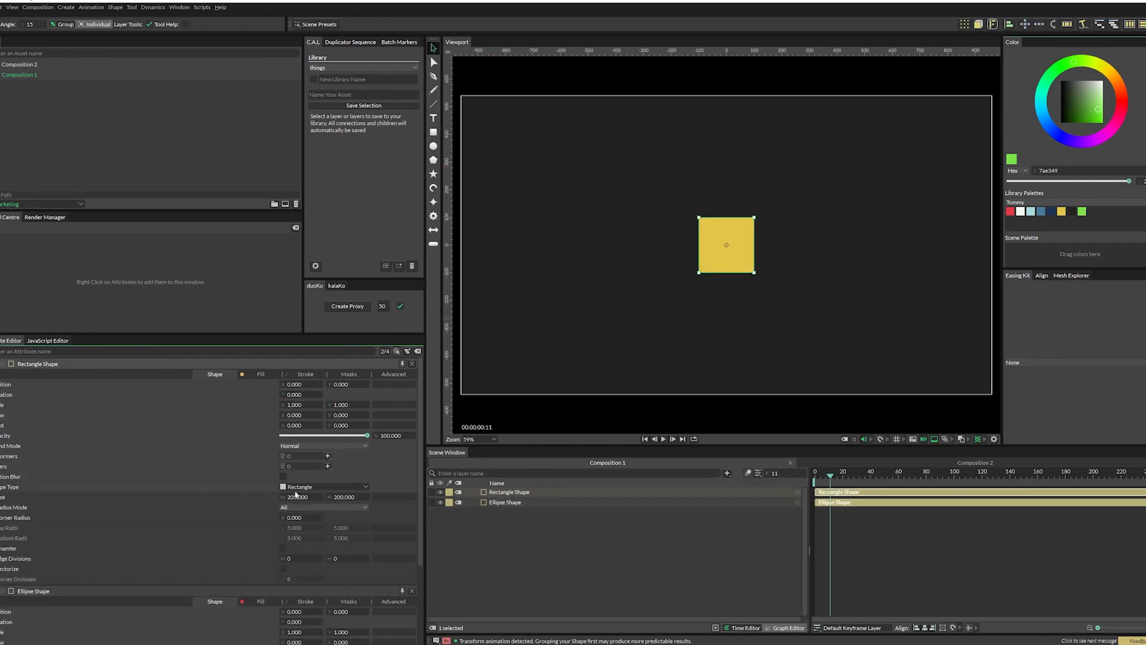
left_click_drag(296, 496, 250, 504)
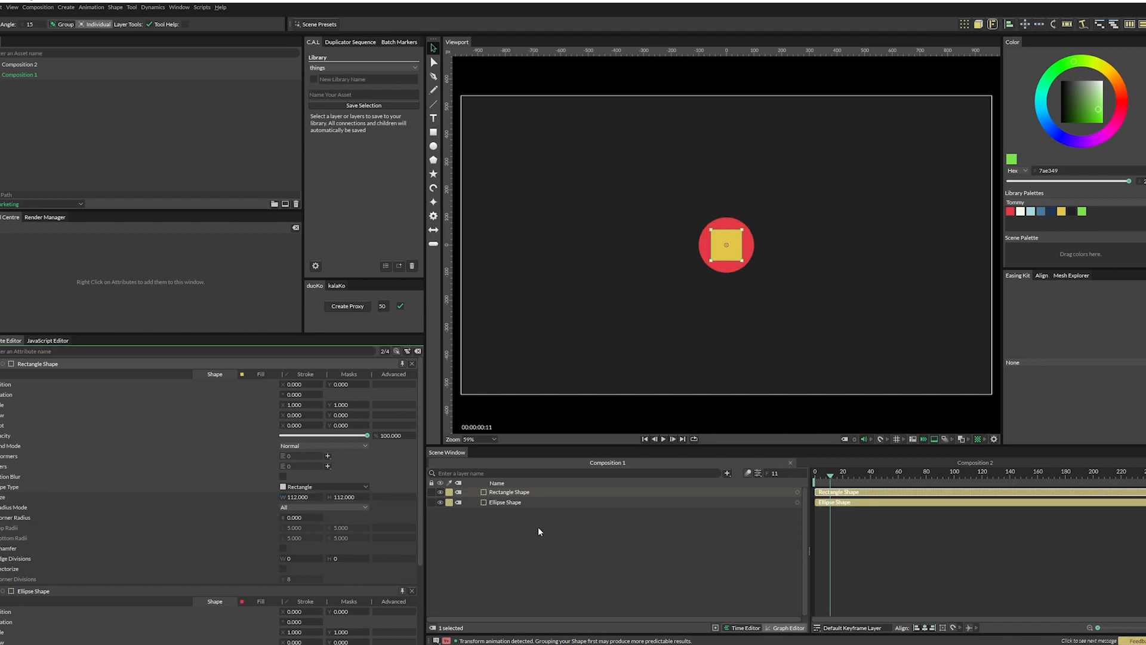
left_click_drag(498, 492, 510, 503)
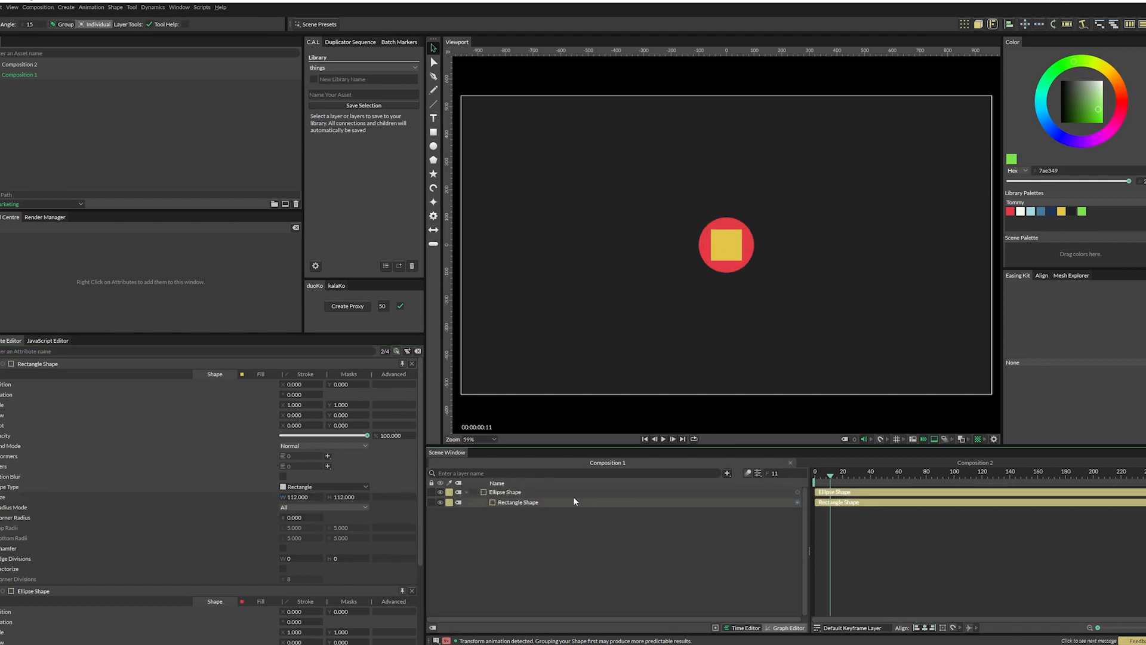
Add an Oscillator behaviour to the ellipse's X position with minimum -694 and maximum 776, and play the animation
scroll(263, 502, "down", 4)
right_click(261, 498)
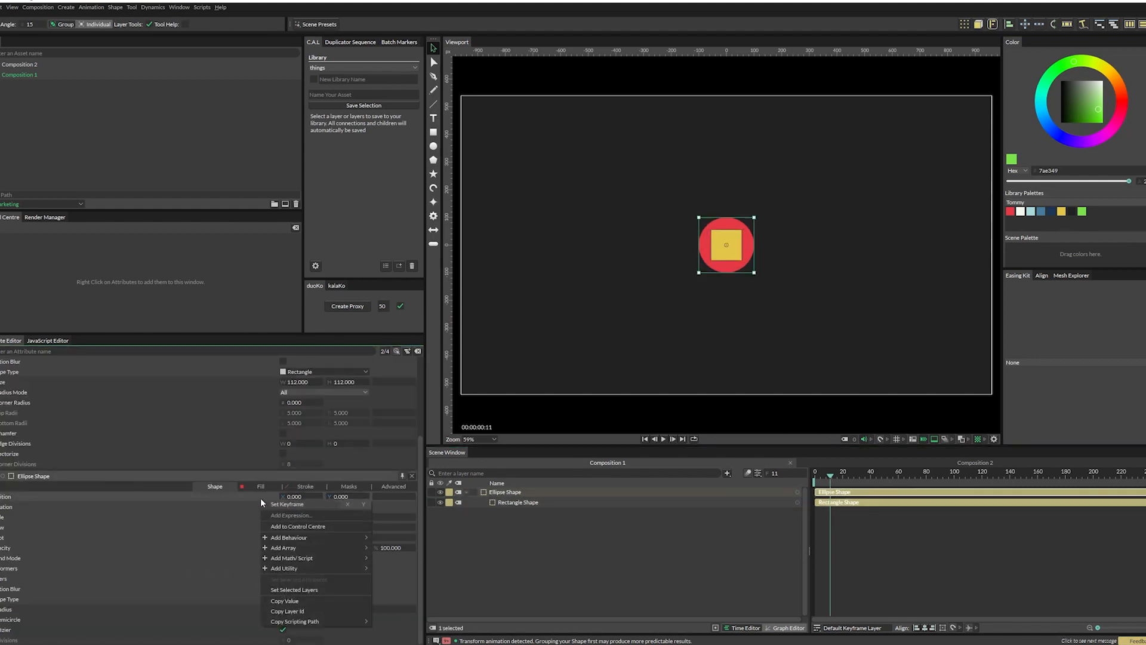
mouse_move(302, 539)
left_click(406, 554)
left_click(661, 439)
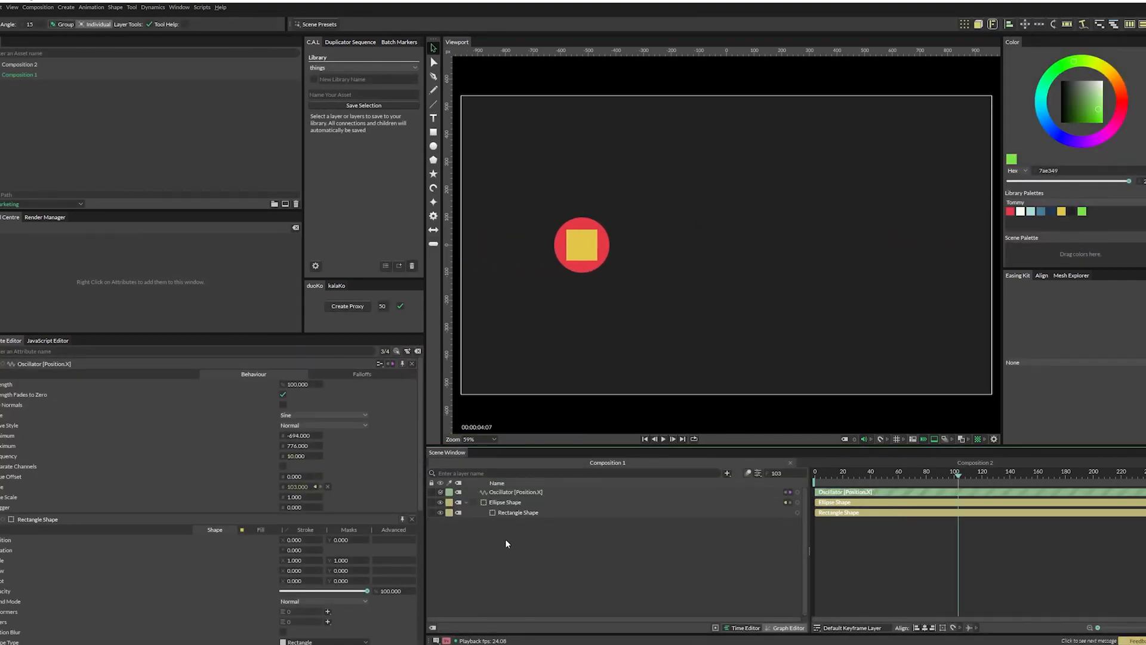
Save the Ellipse Shape layer with its connections to the things library as an asset named ellipse
left_click(505, 501)
left_click(331, 95)
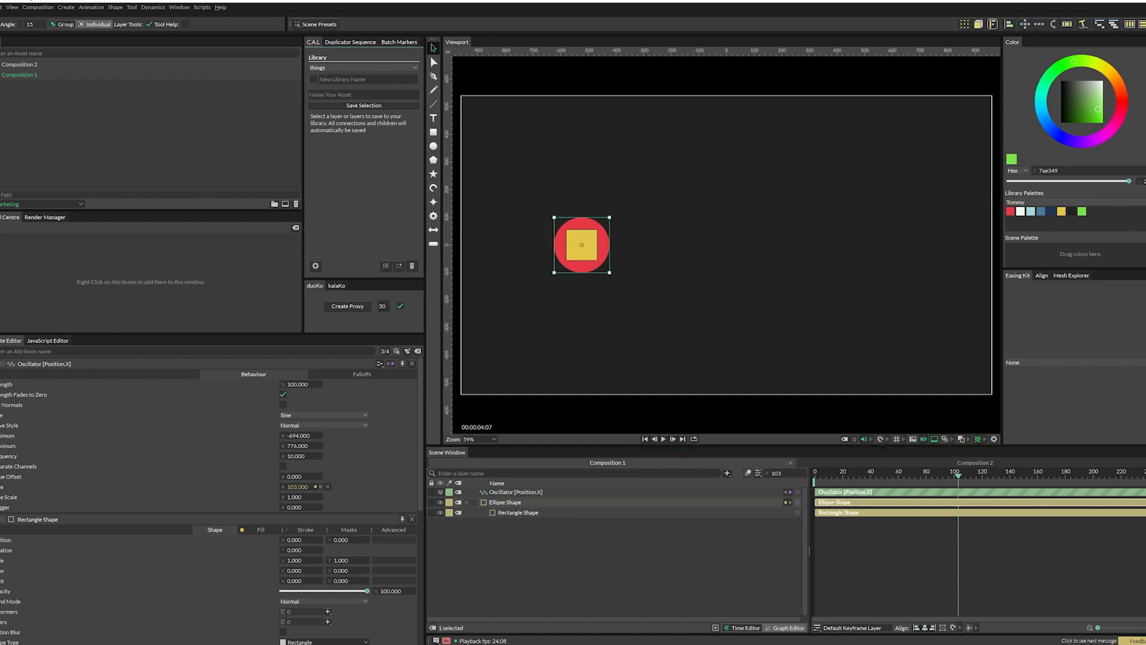
type("ellipse")
left_click(339, 105)
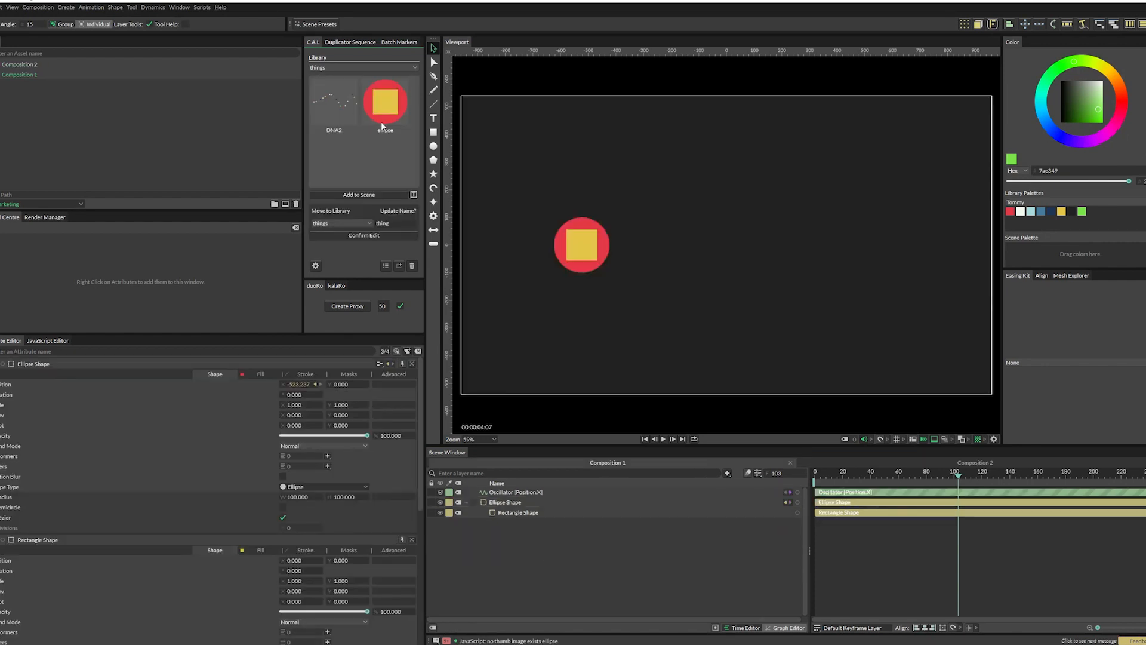
Delete all layers from Composition 1 and bring the rig back by adding the saved ellipse asset to the scene
left_click_drag(560, 529, 517, 479)
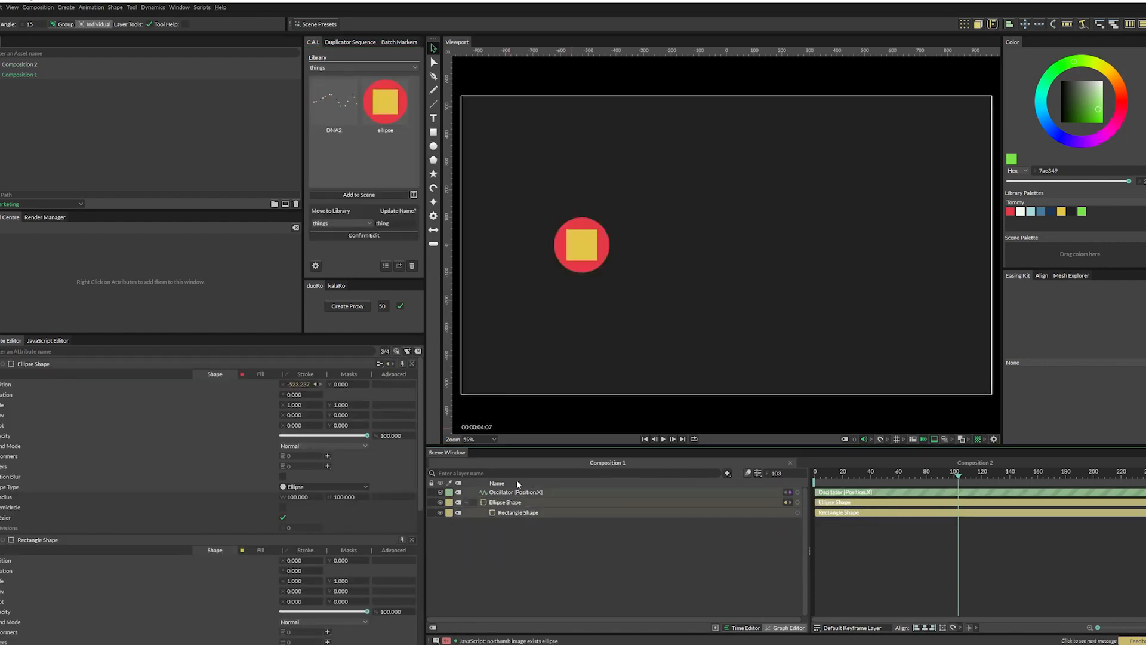
key("Delete")
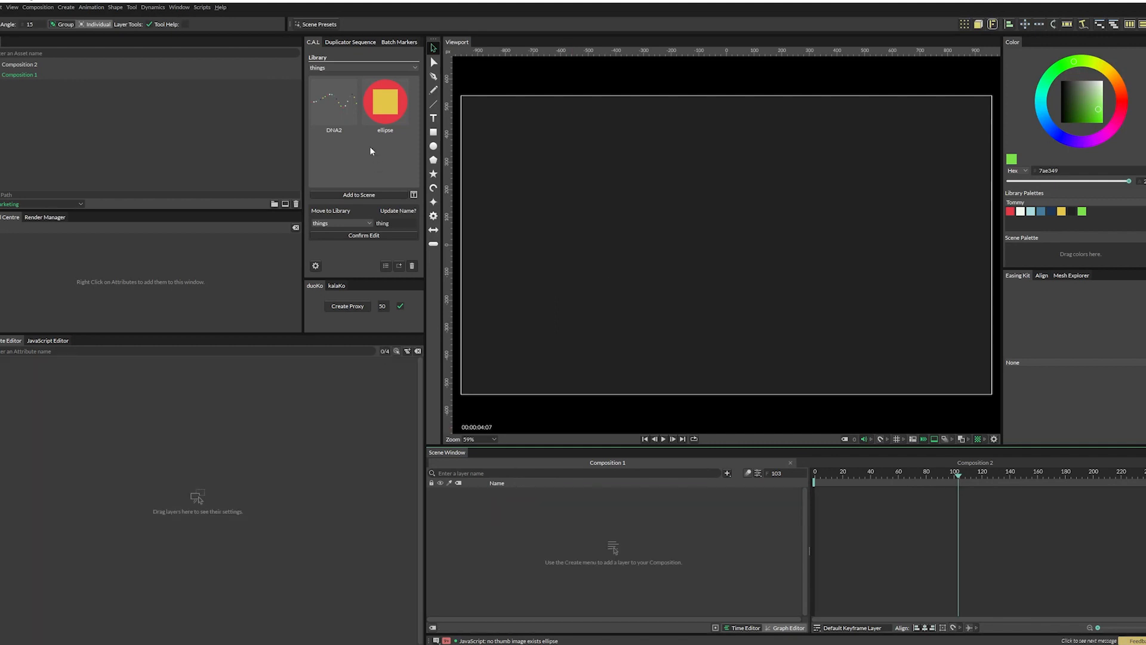
double_click(379, 114)
left_click(507, 511)
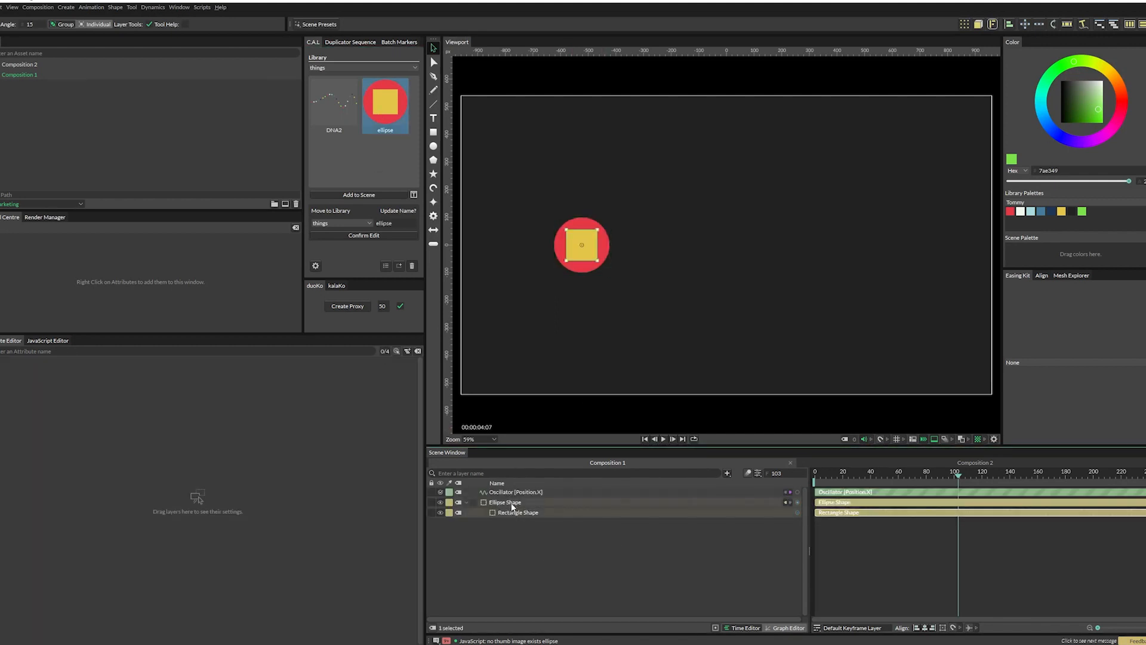
left_click(534, 569)
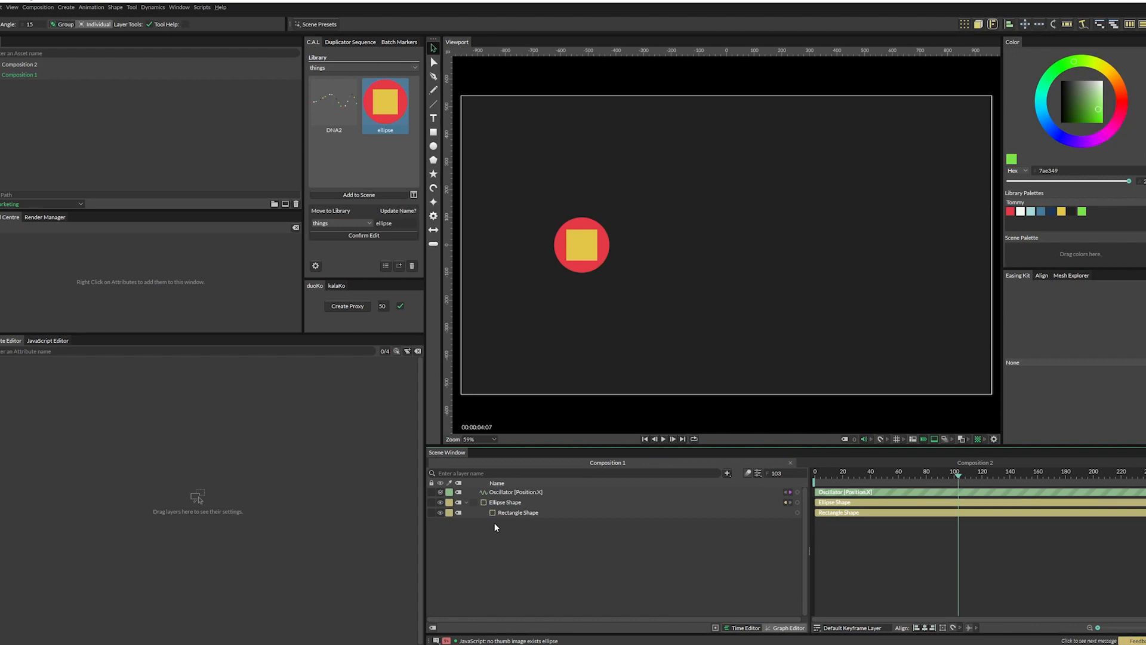
Open the asset library's settings and back up the libraries immediately
left_click(315, 266)
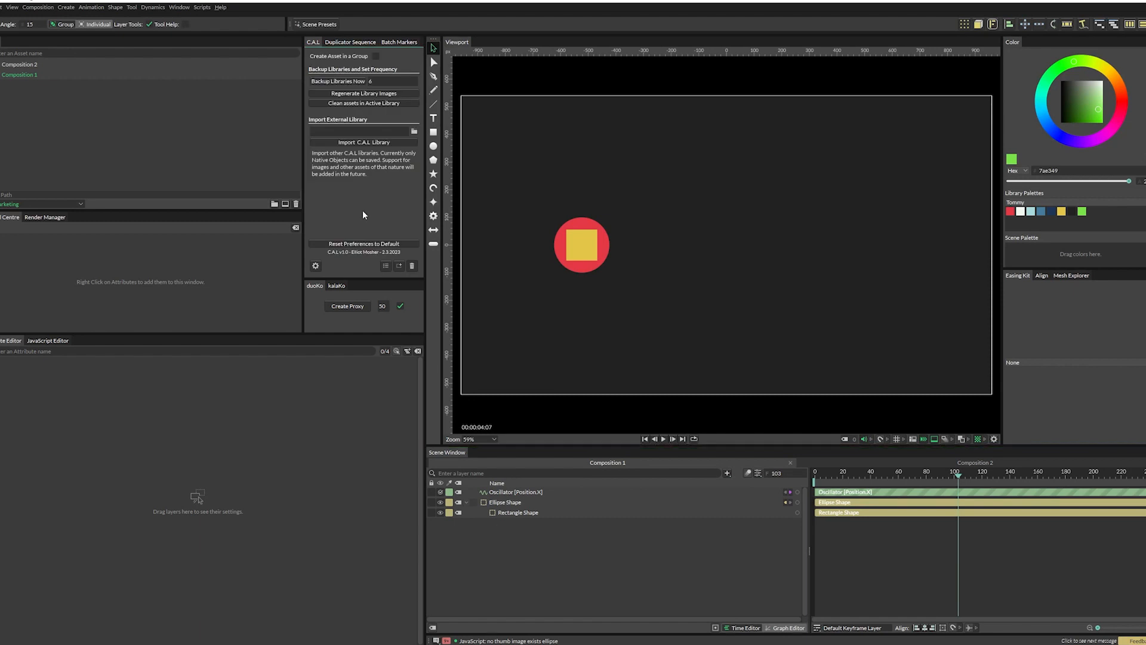
left_click(354, 82)
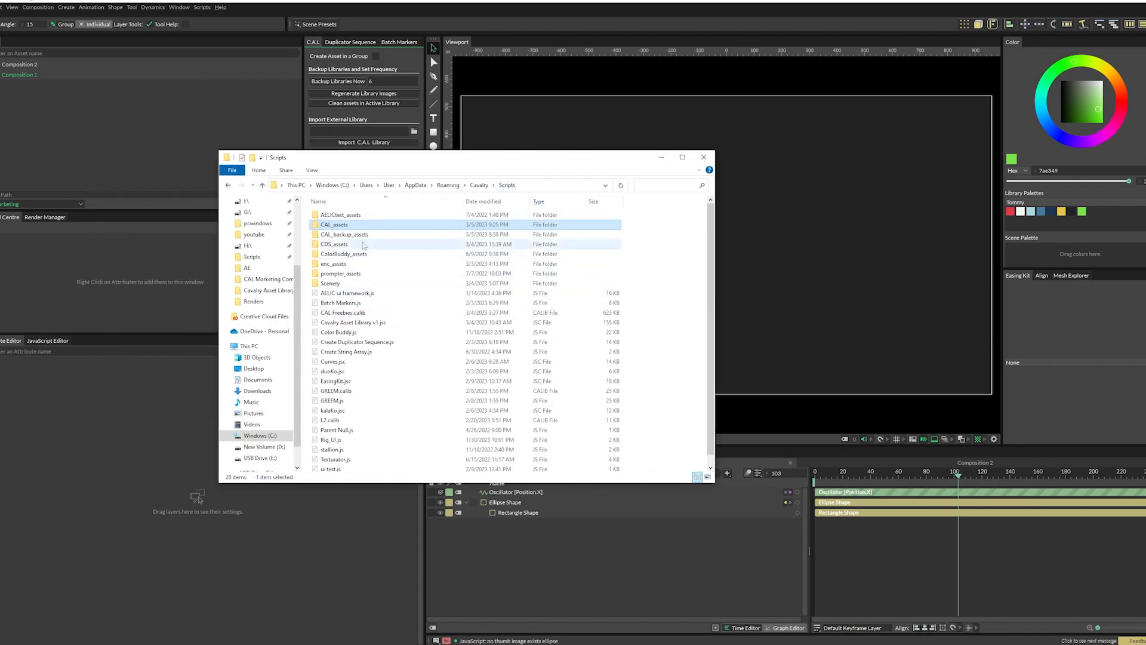
Examine the technical, library_backups and images subfolders of CAL_assets in File Explorer, and return to Cavalry
double_click(334, 228)
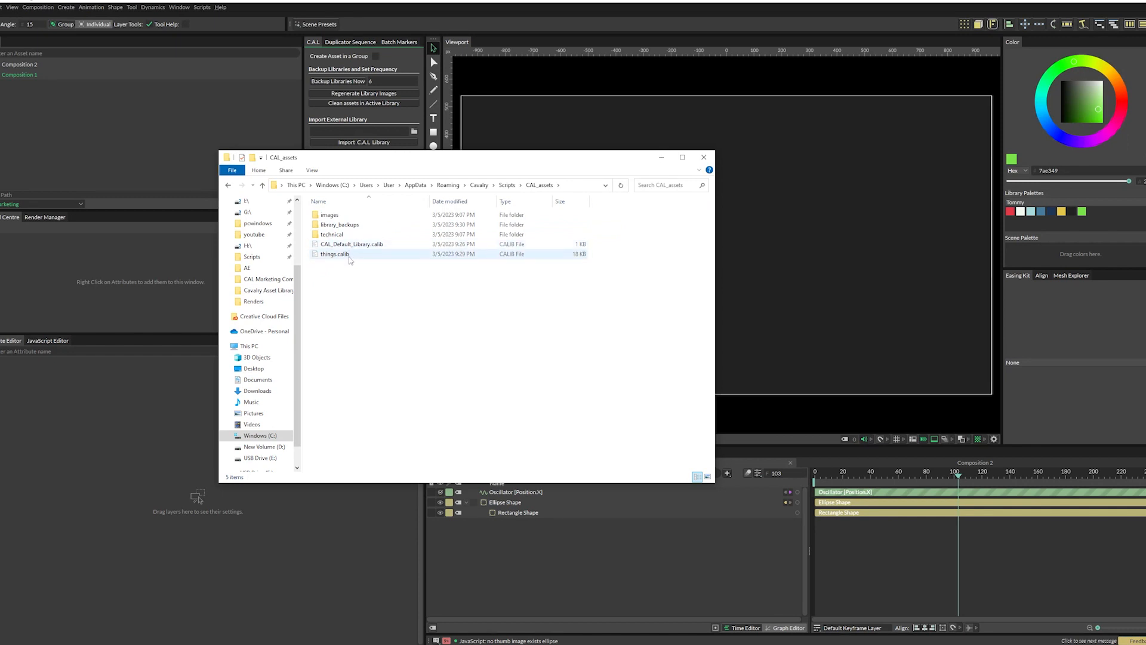
double_click(333, 234)
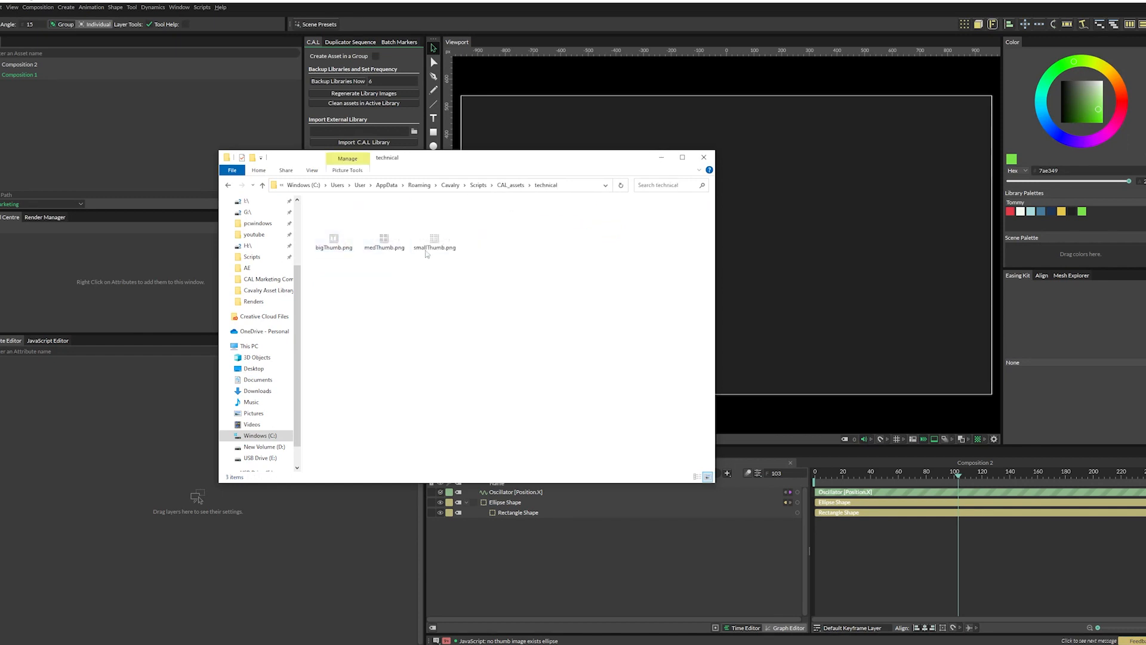
left_click(510, 185)
double_click(400, 249)
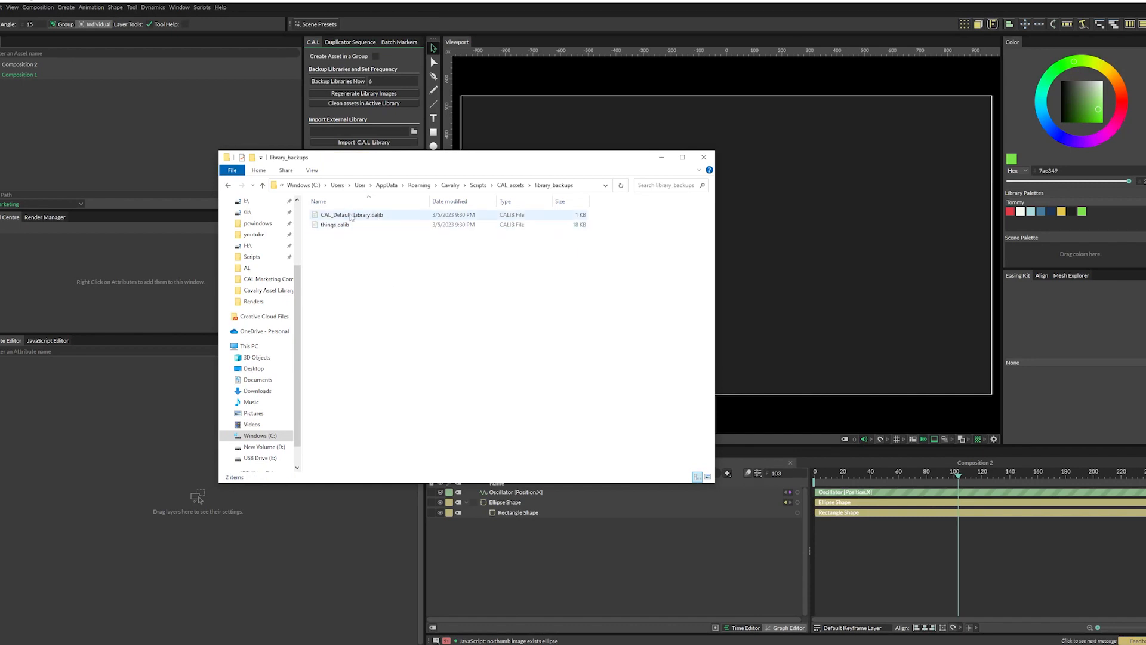
left_click(510, 186)
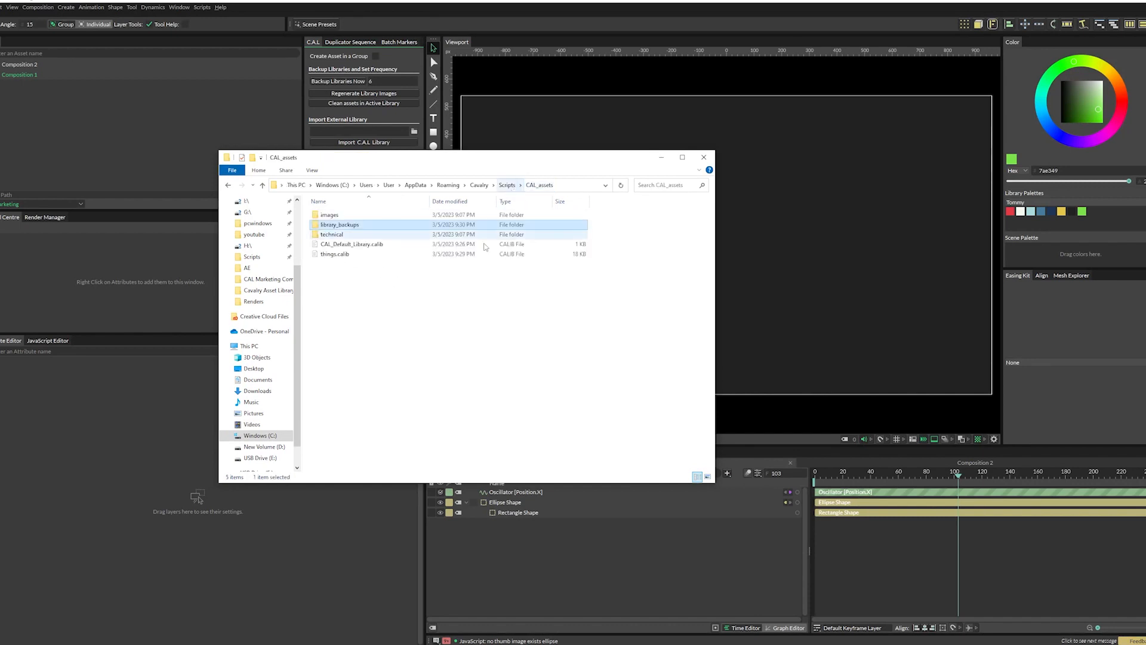
double_click(330, 214)
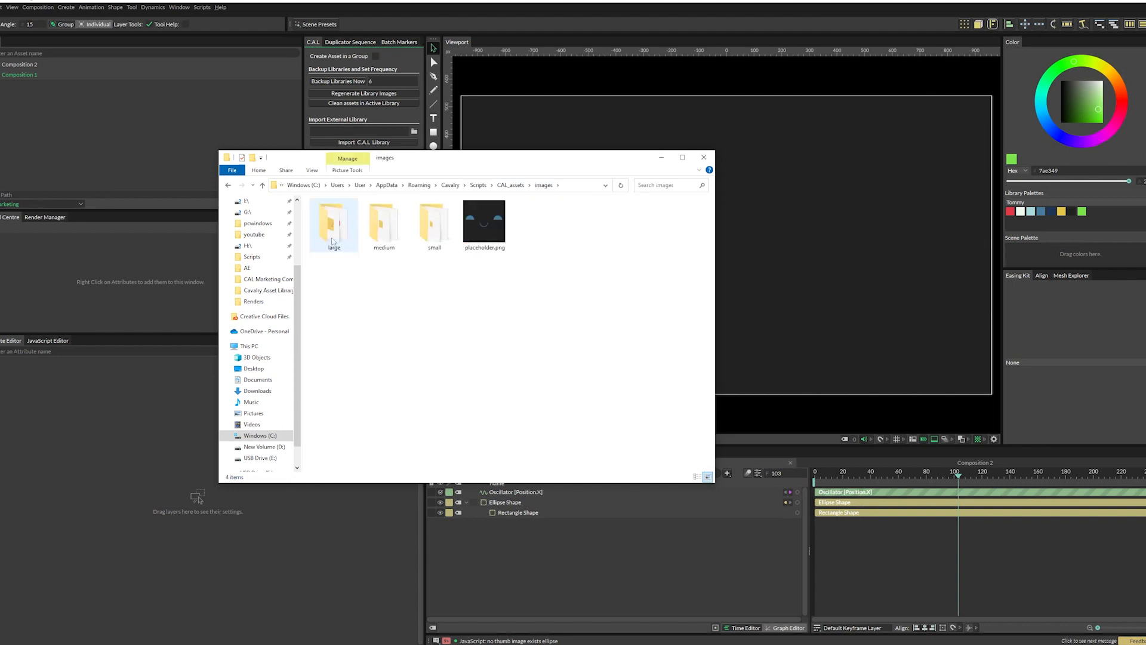
double_click(384, 224)
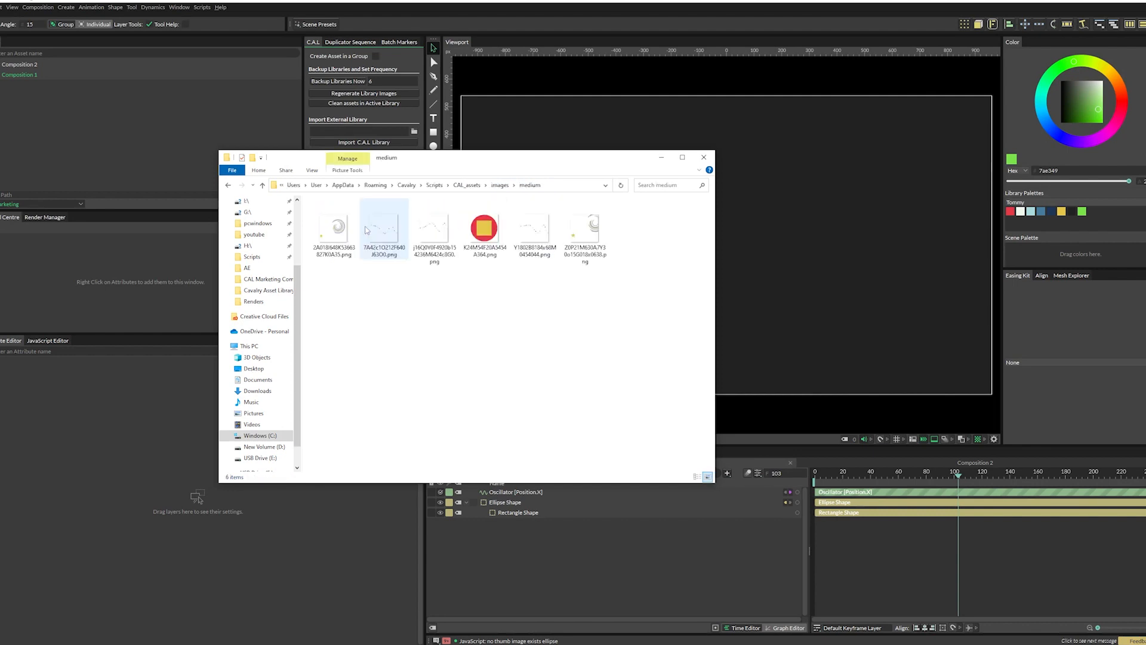
left_click(499, 185)
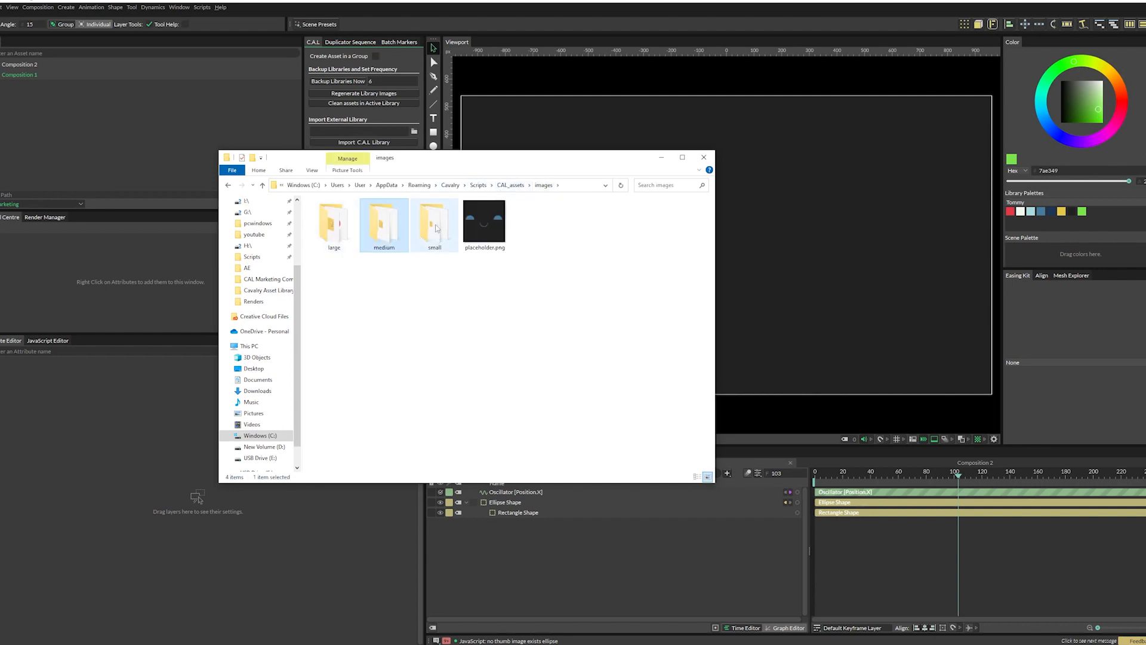
left_click(336, 88)
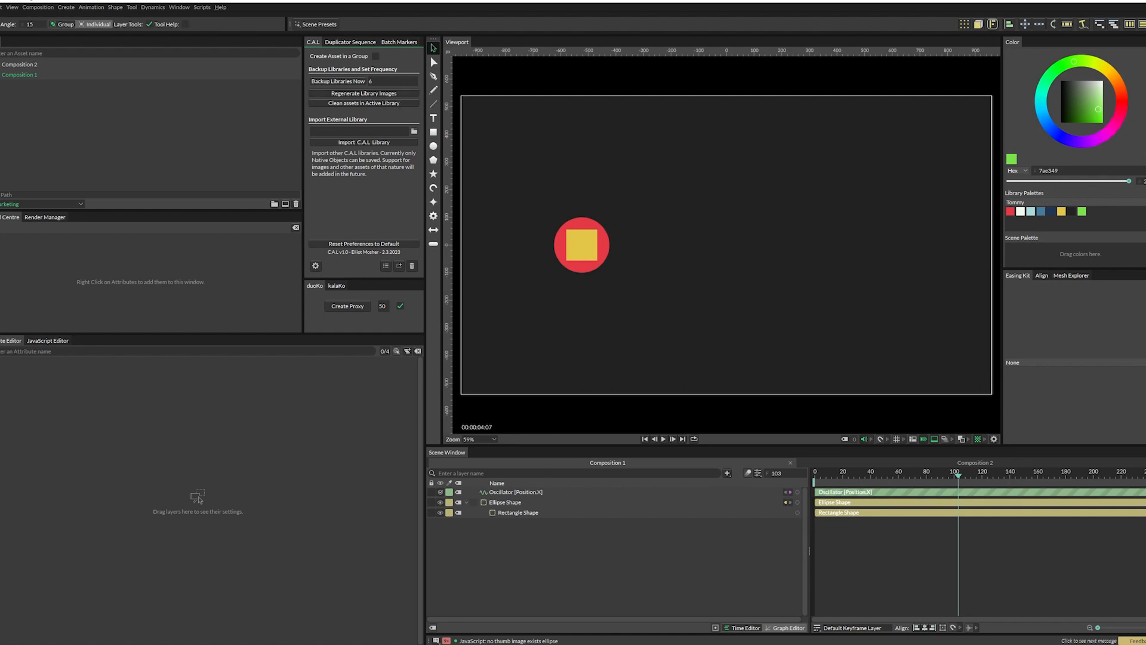
Delete the ellipse asset's thumbnail from the large images folder in File Explorer and return to the things library in Cavalry
mouse_move(113, 644)
left_click(193, 612)
left_click(484, 229)
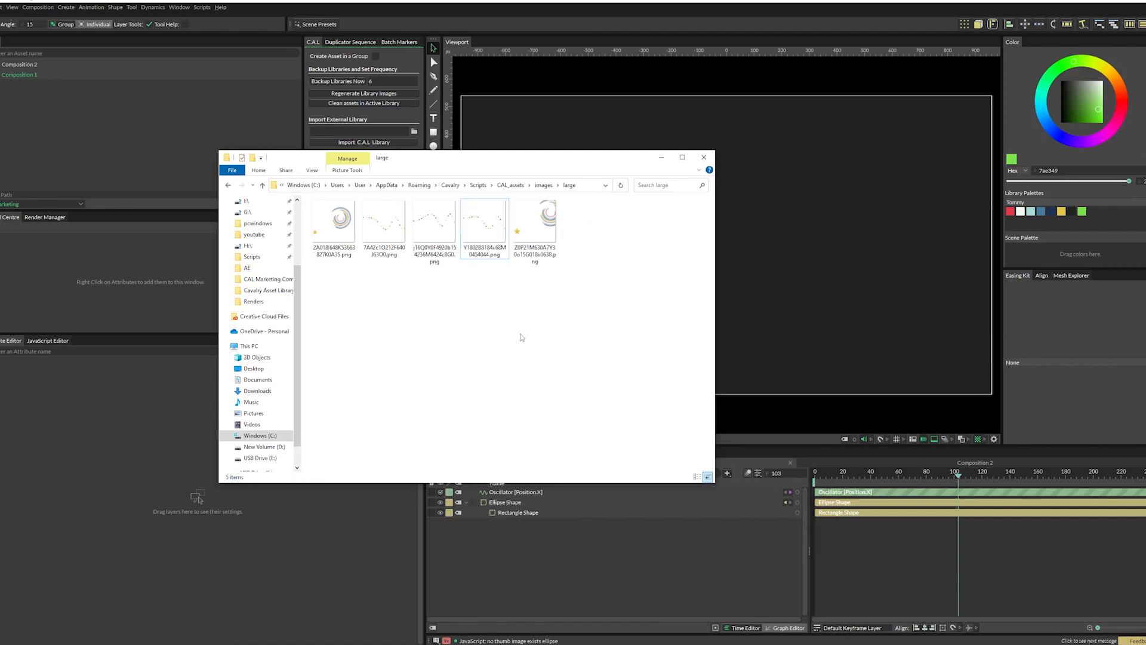
left_click(464, 7)
left_click(384, 267)
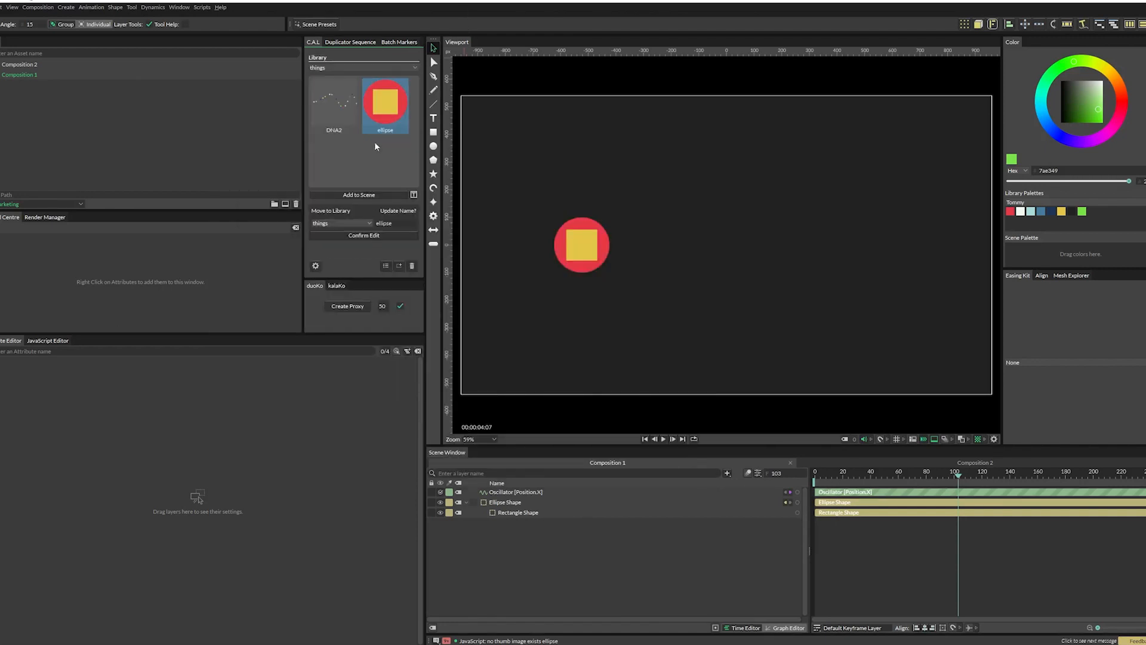
Reload the things library by switching libraries, and regenerate the library images from the asset library's settings
left_click(352, 67)
left_click(354, 57)
left_click(354, 67)
left_click(354, 80)
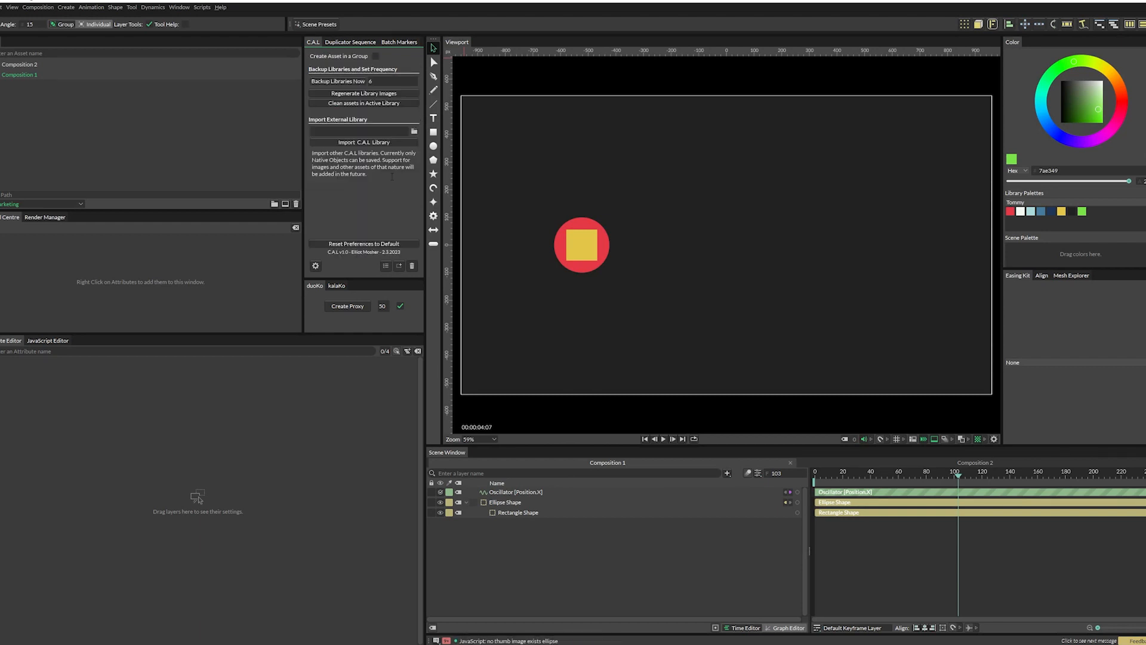
left_click(376, 94)
Import the external library CAL Freebies.calib from the Cavalry Scripts folder
left_click(414, 132)
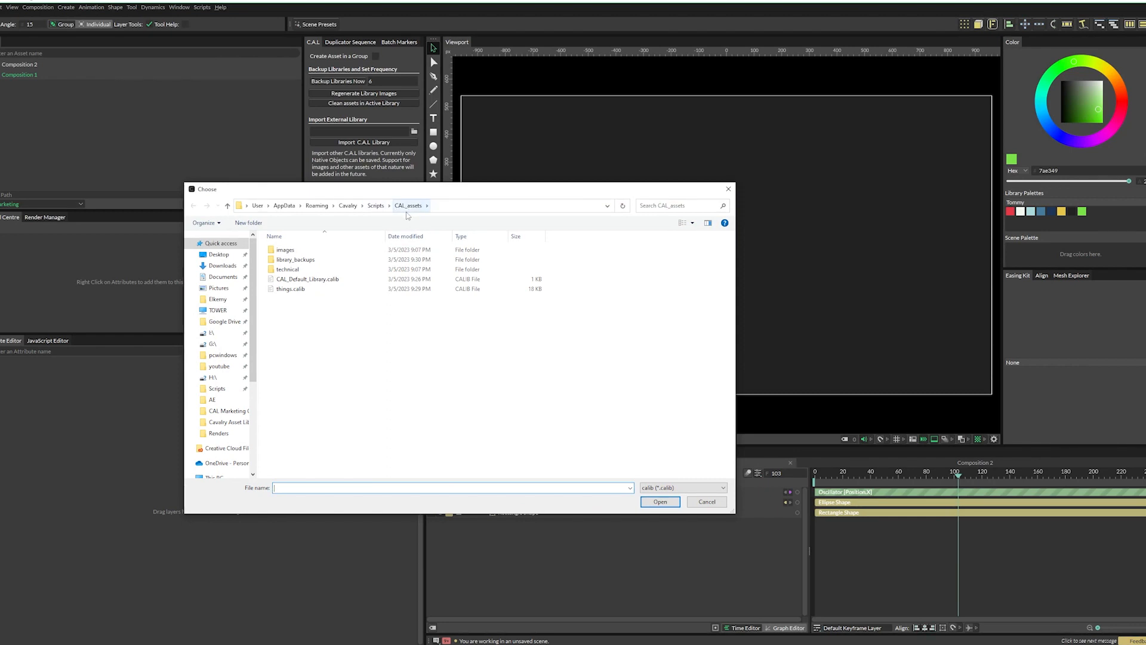
left_click(377, 207)
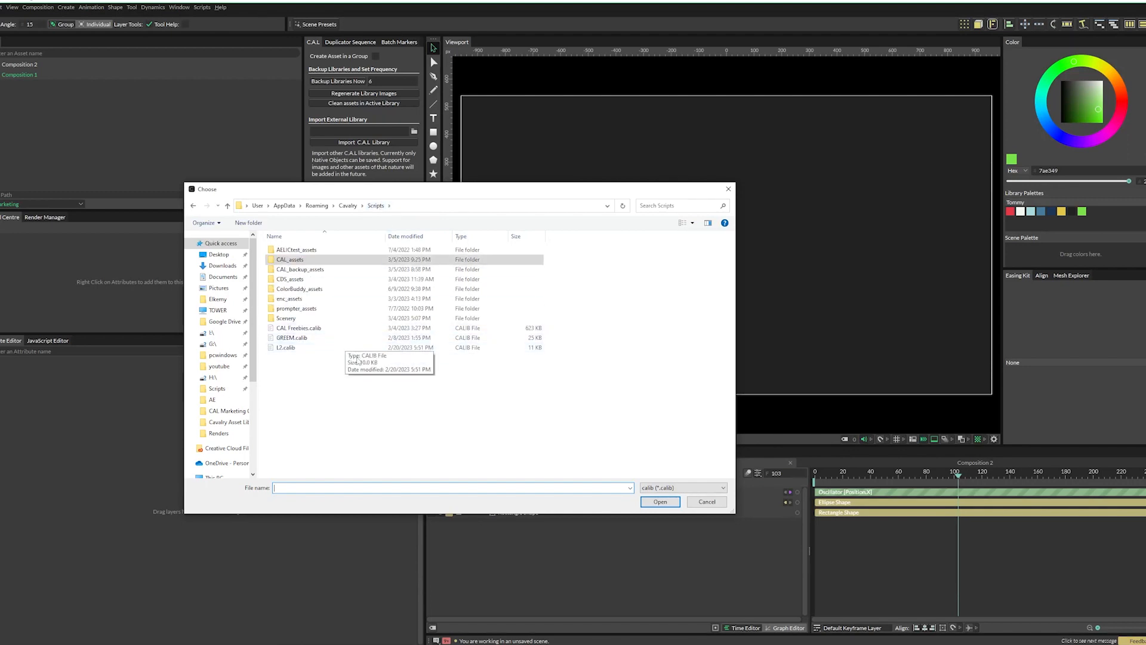
left_click(299, 328)
left_click(660, 501)
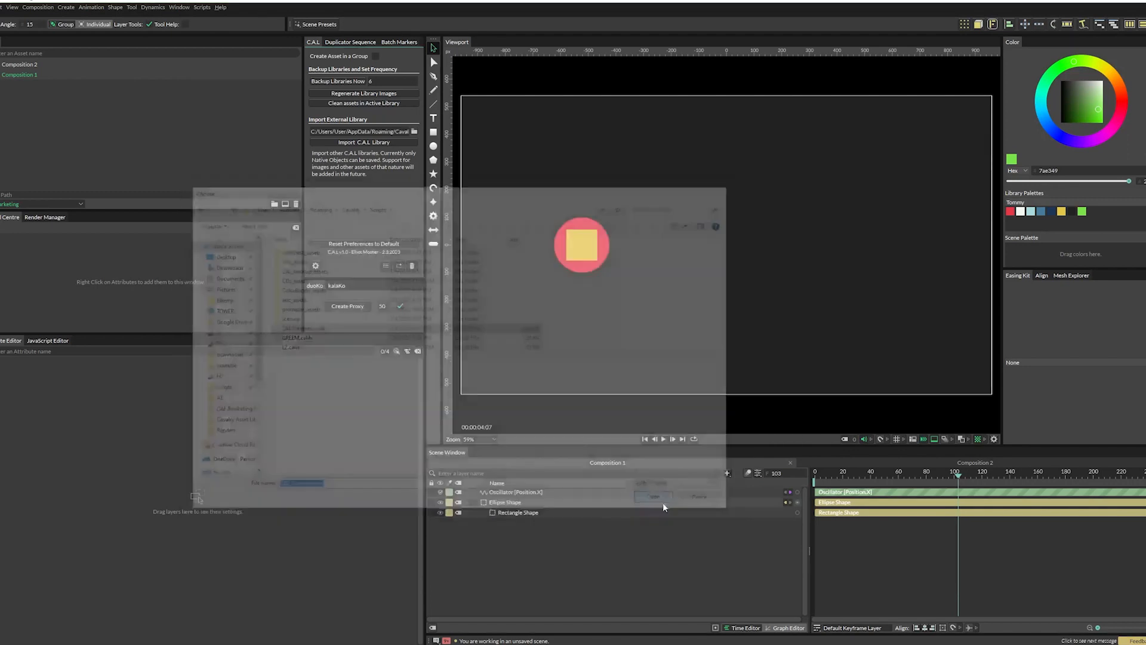
left_click(377, 141)
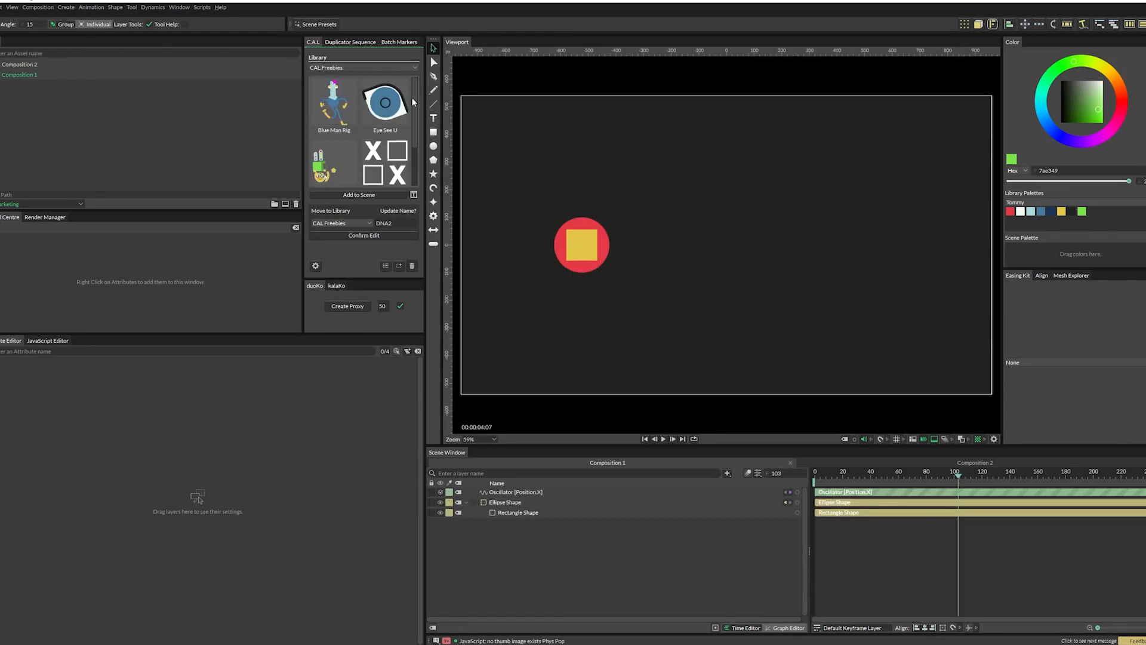
Browse the CAL Freebies assets, switching to smaller thumbnails and back to the medium size
mouse_move(412, 97)
left_mouse_down()
mouse_move(411, 134)
mouse_move(409, 105)
left_mouse_up()
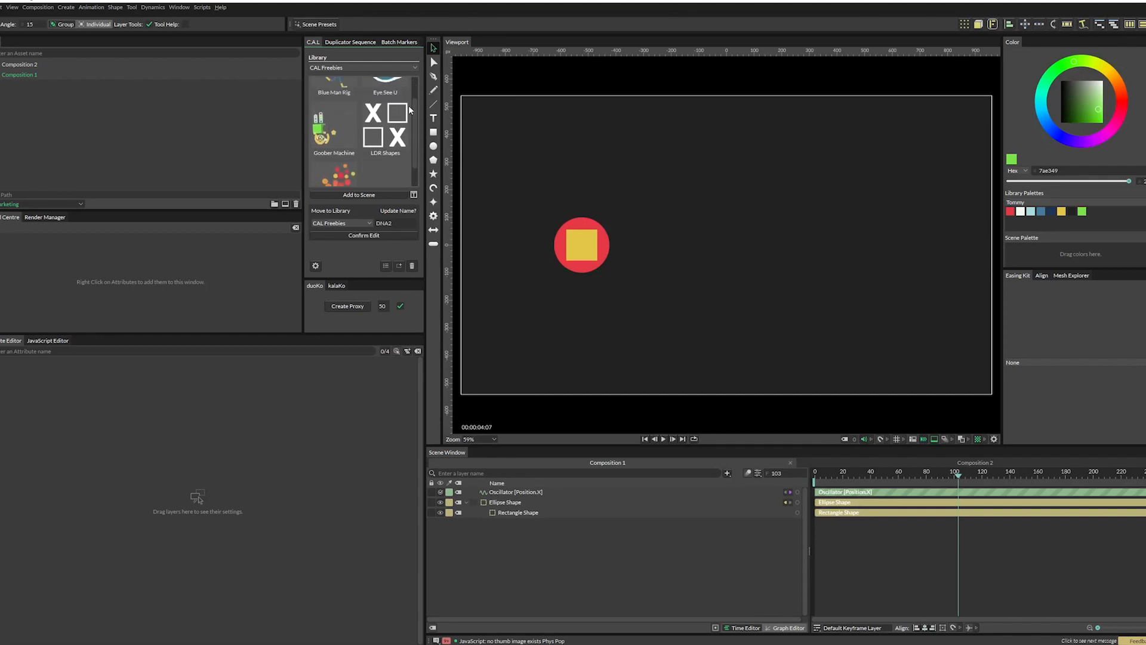
left_click(414, 196)
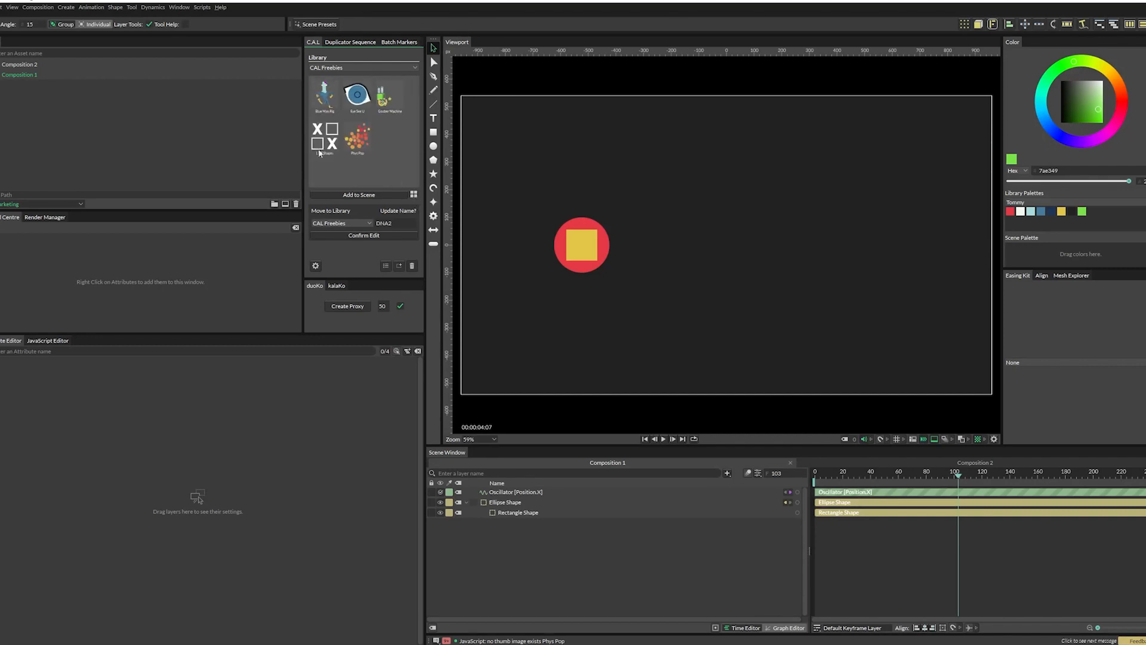
left_click(414, 195)
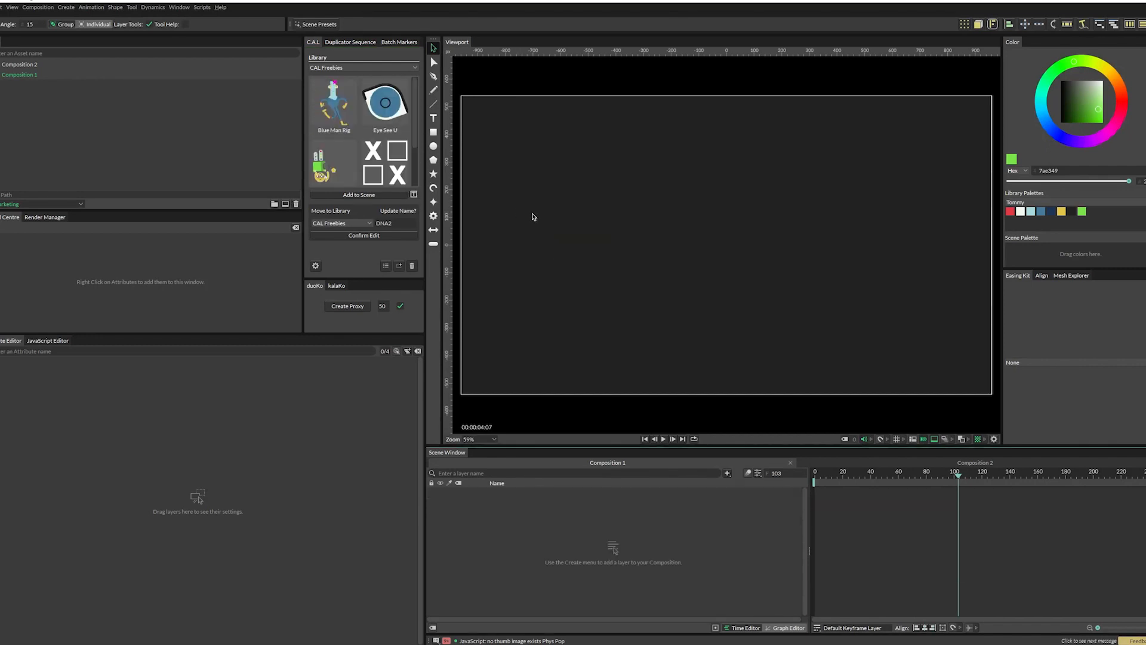
Test the Blue Man Rig and Eye See U assets one after the other in the cleared composition by moving their controls
double_click(332, 103)
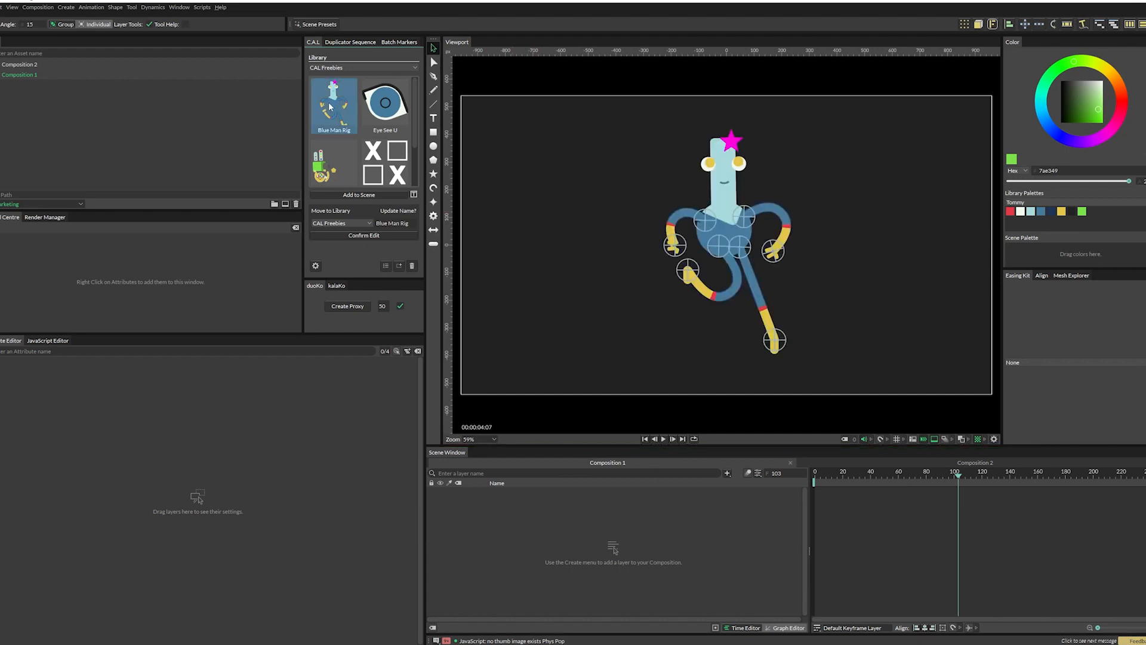
left_click_drag(678, 240, 670, 206)
left_click_drag(775, 254, 789, 238)
left_click_drag(774, 341, 777, 303)
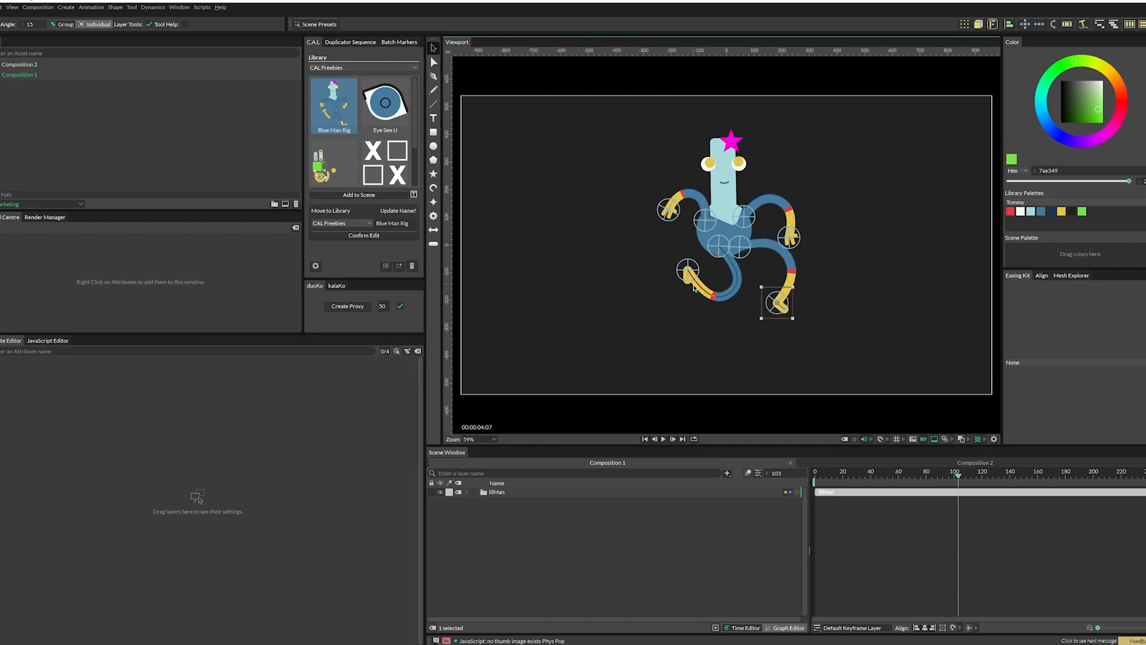
left_click_drag(688, 271, 704, 314)
mouse_move(725, 212)
left_mouse_down()
mouse_move(721, 245)
mouse_move(731, 230)
left_mouse_up()
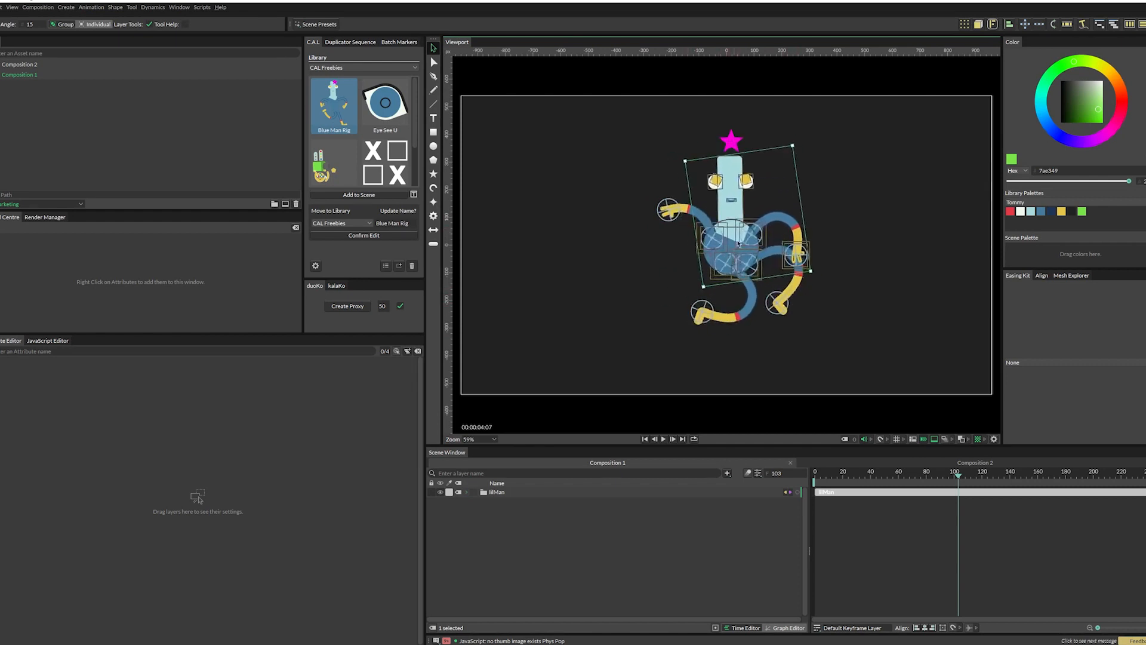
left_click_drag(732, 141, 810, 277)
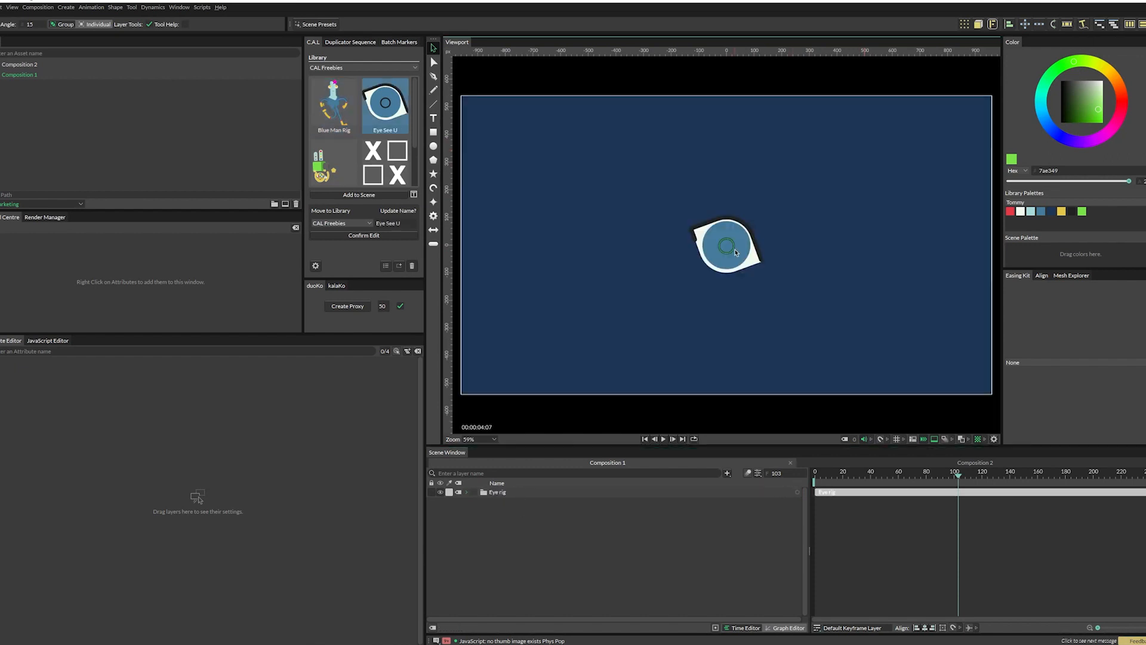
left_click_drag(733, 255, 798, 89)
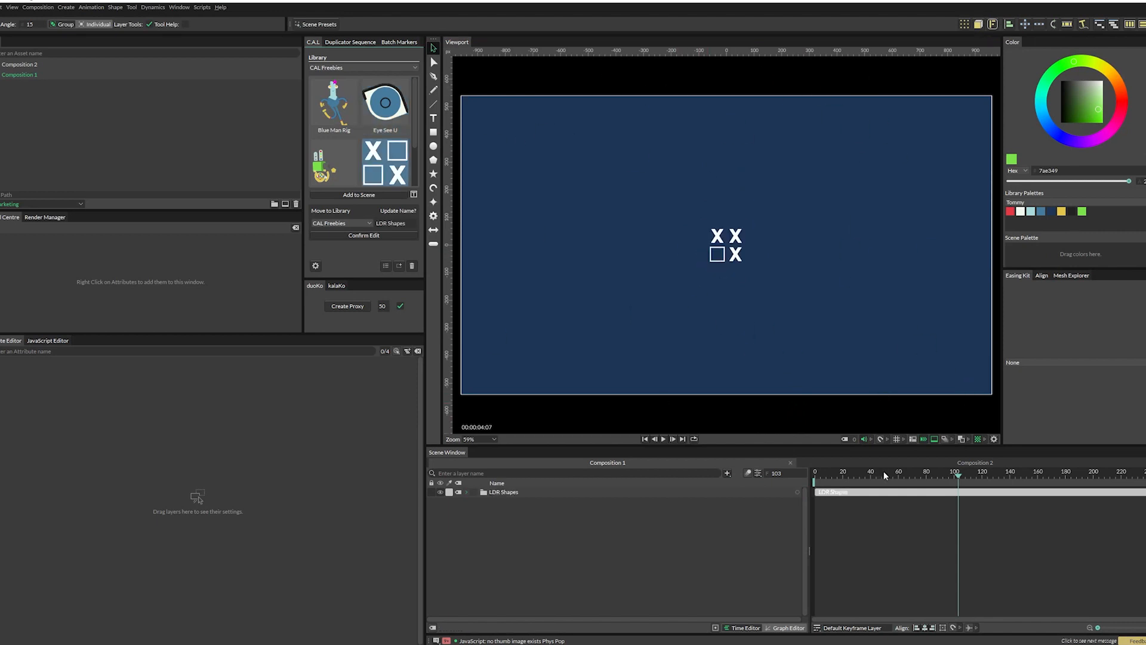
With the LDR Shapes asset in the scene, scrub to frame 92 and set the shapes dup grid size to 1653 by 897
left_click(873, 478)
left_click_drag(873, 478, 943, 476)
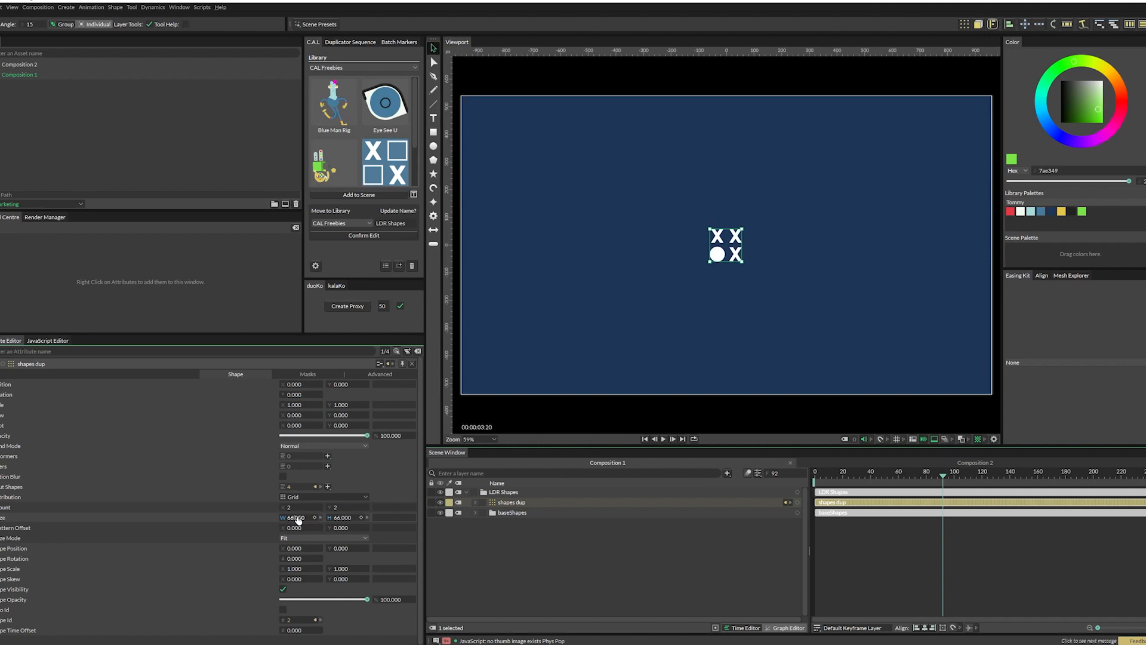
left_click_drag(299, 519, 686, 497)
left_click_drag(292, 517, 690, 530)
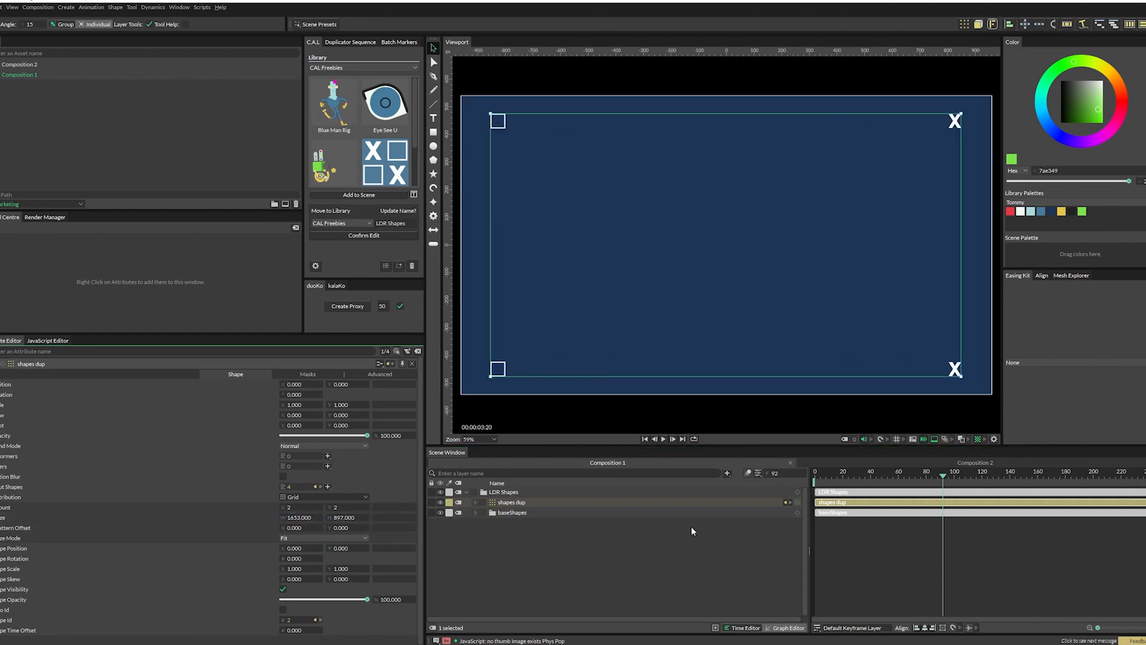
Scrub through the timeline and test the Goober Machine asset by playing its animation from the first frame, stopping at frame 162
left_click_drag(850, 472, 967, 473)
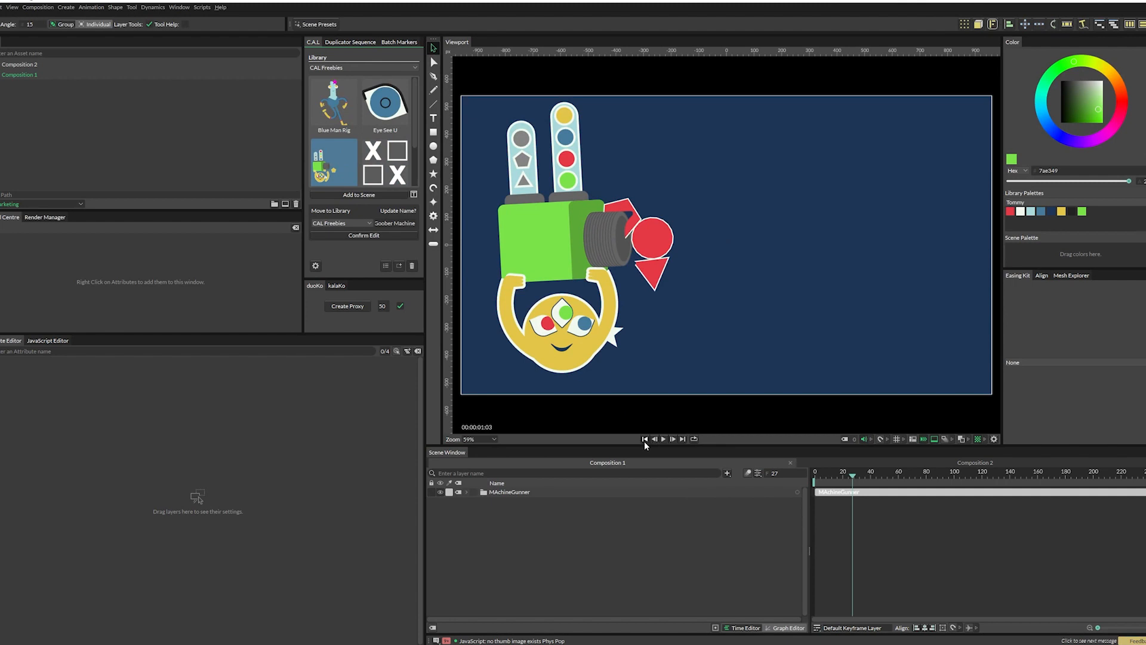
left_click(645, 440)
left_click(663, 438)
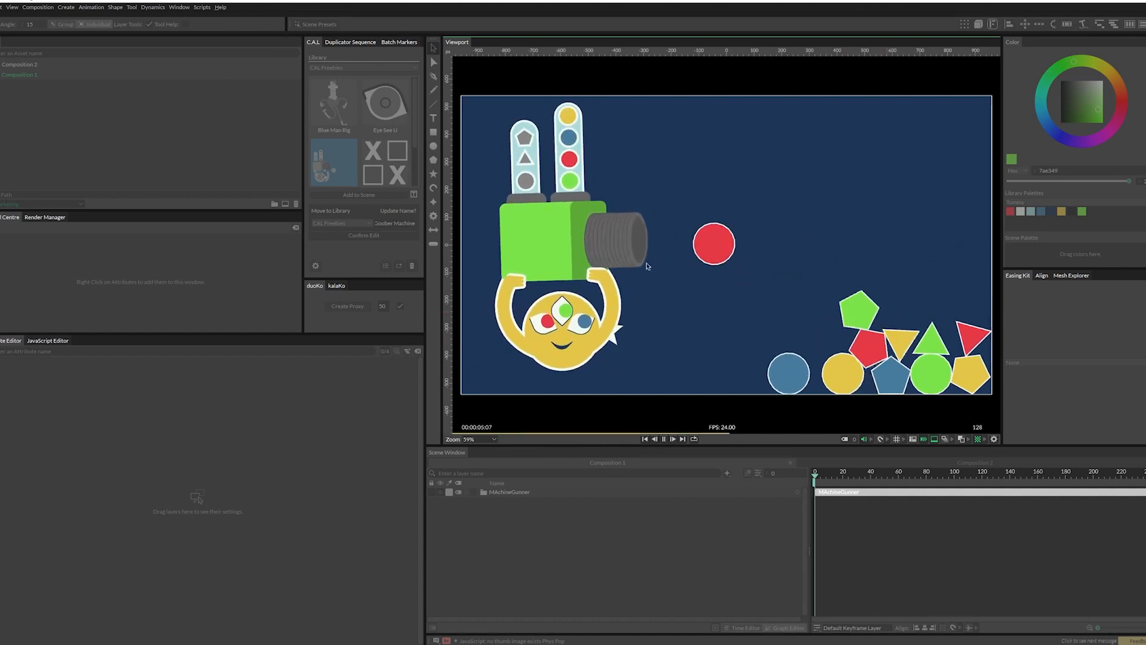
key("space")
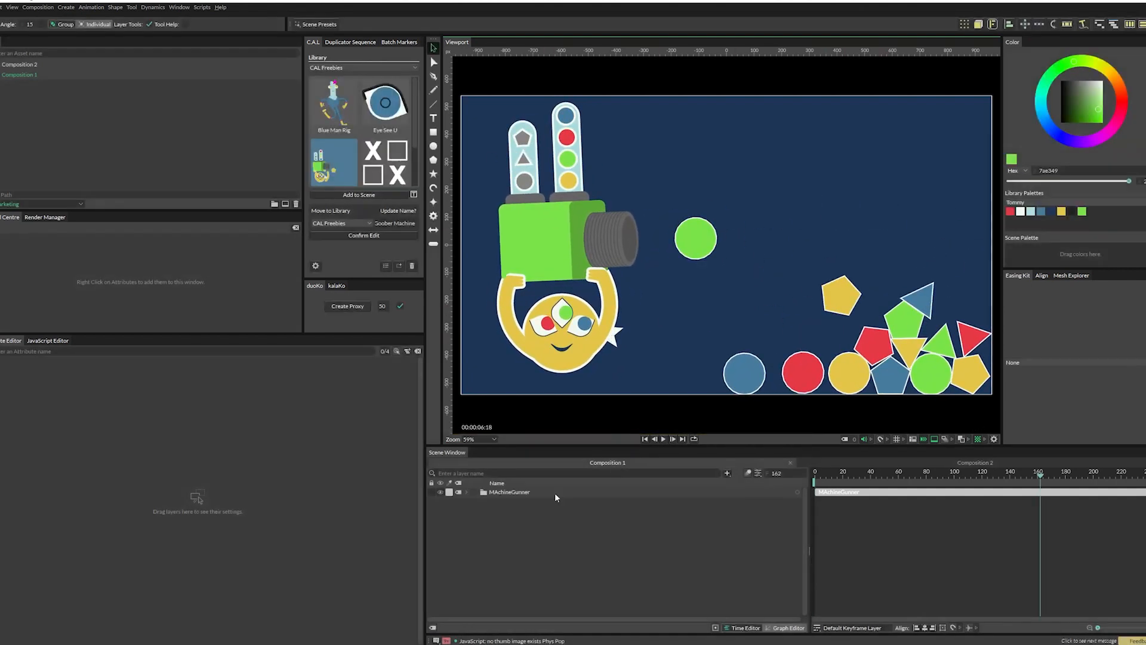
Expand the MAchineGunner group and examine the layers and behaviours that make up the Goober Machine rig
left_click(467, 492)
left_click(482, 531)
scroll(531, 549, "down", 3)
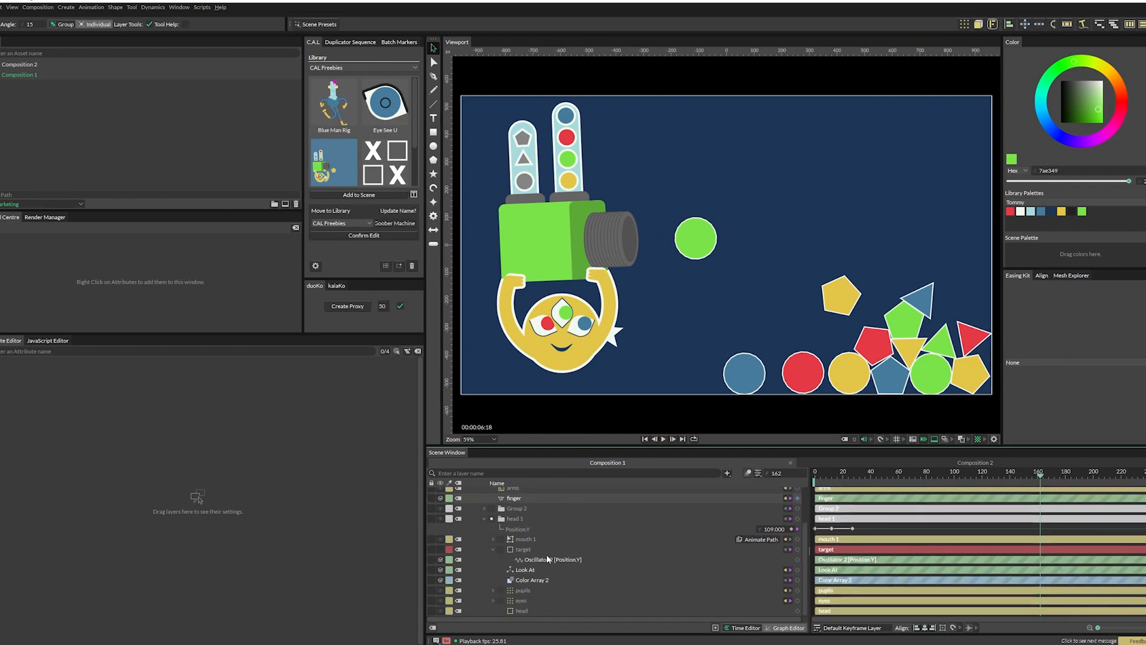
scroll(528, 553, "up", 3)
left_click(483, 520)
scroll(573, 554, "down", 3)
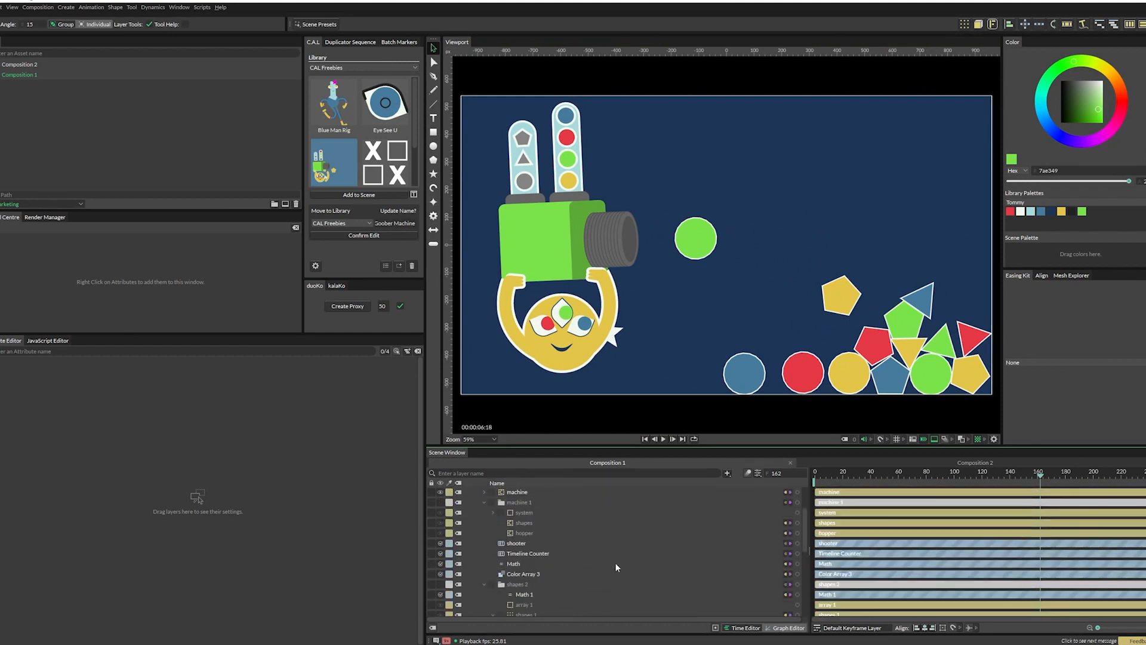
scroll(560, 568, "up", 5)
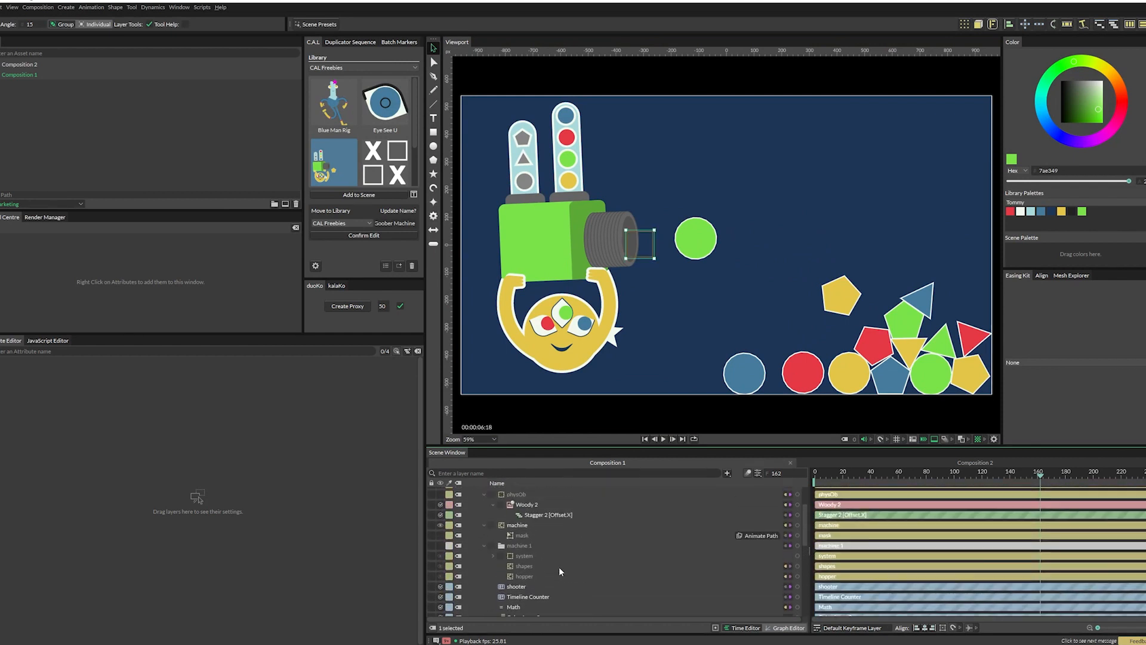
scroll(559, 567, "up", 2)
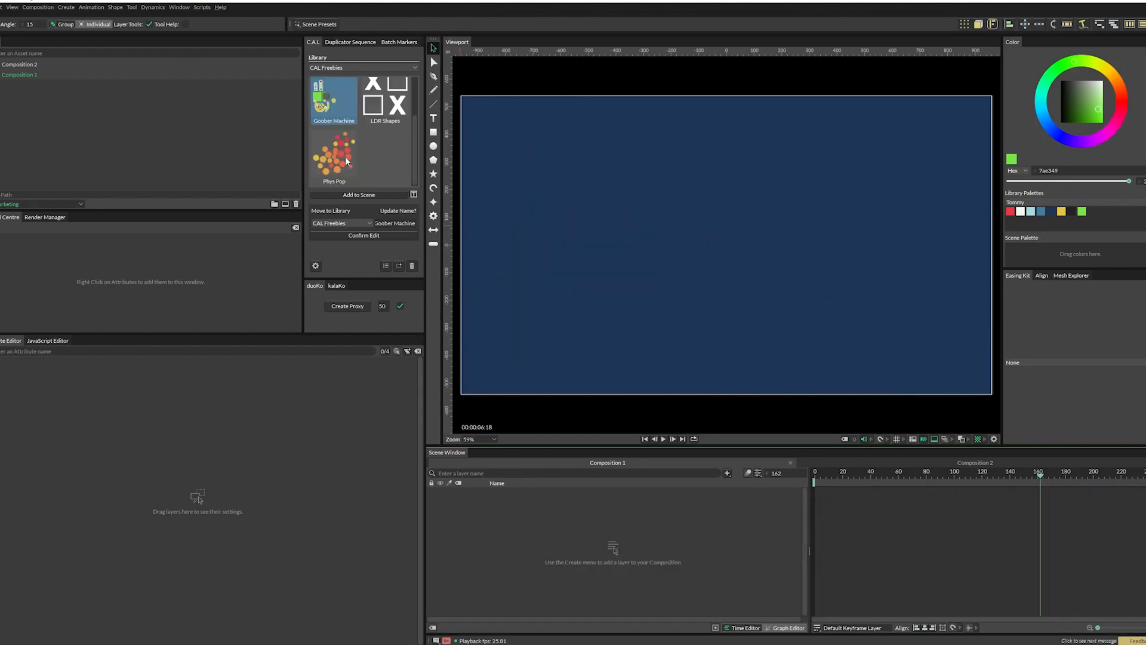
Add the Phys Pop asset to the cleared composition and play its animation from the first frame
double_click(345, 156)
left_click(645, 439)
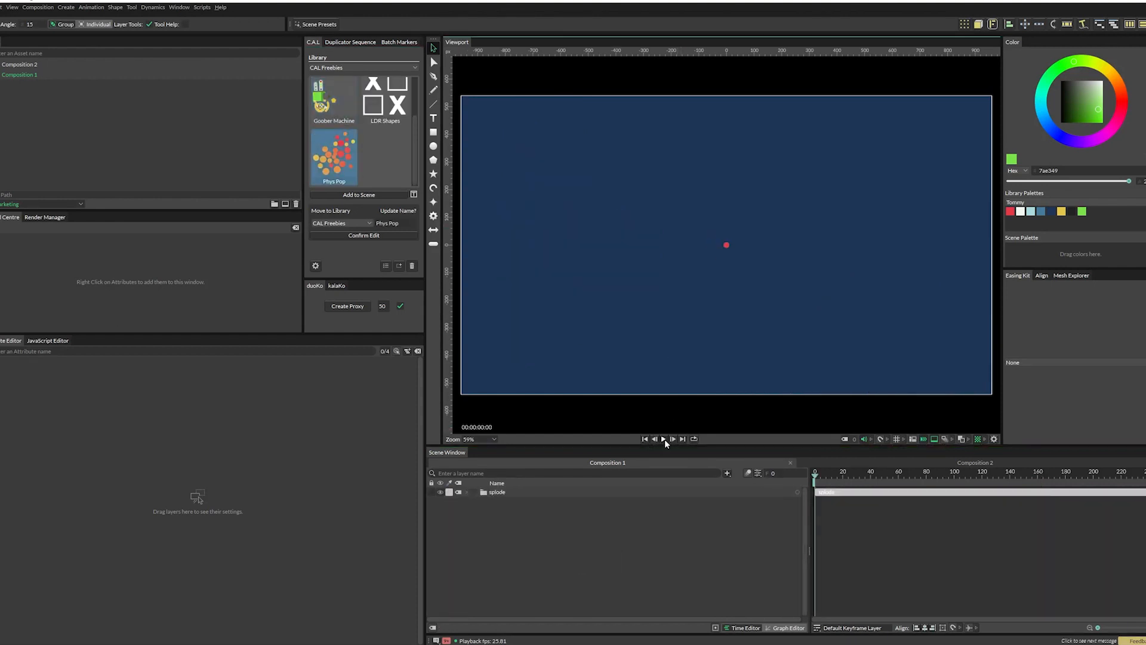
left_click(664, 439)
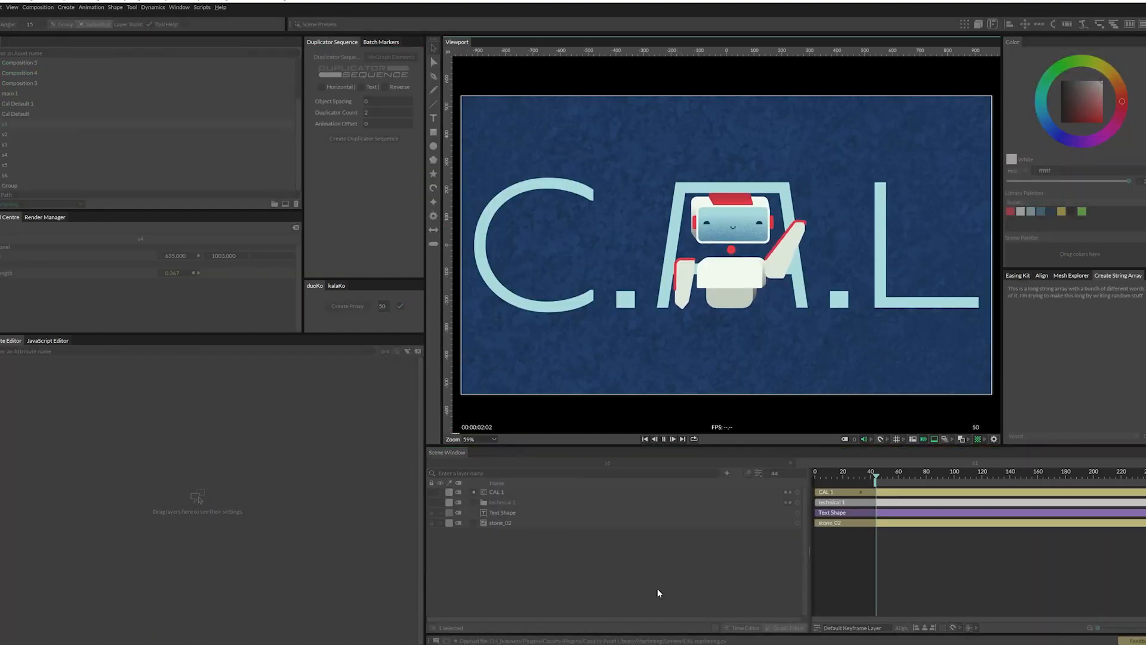